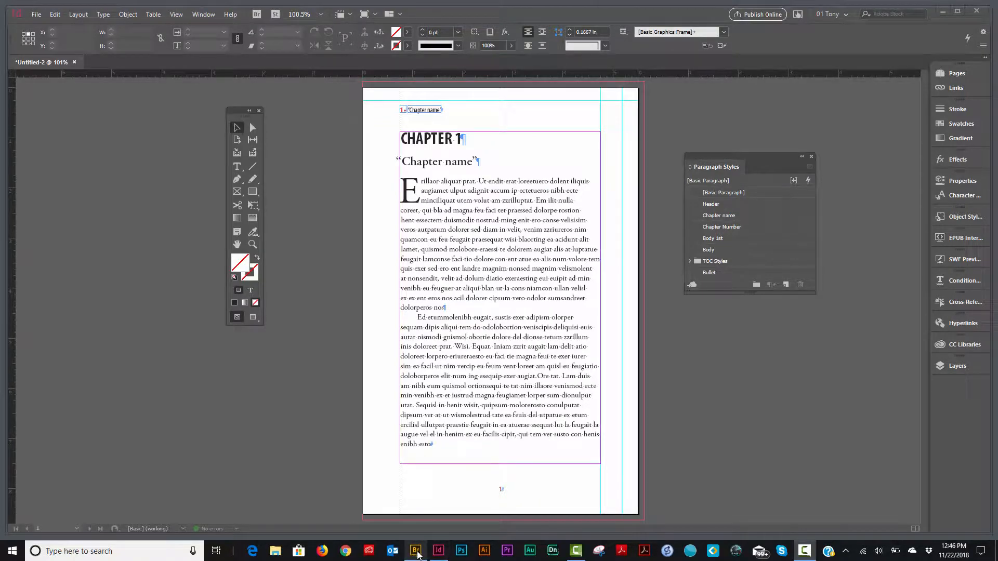
# Switch to Bridge to view the InDesign Files folder with the book template and text folder, and return to InDesign
pyautogui.click(418, 554)
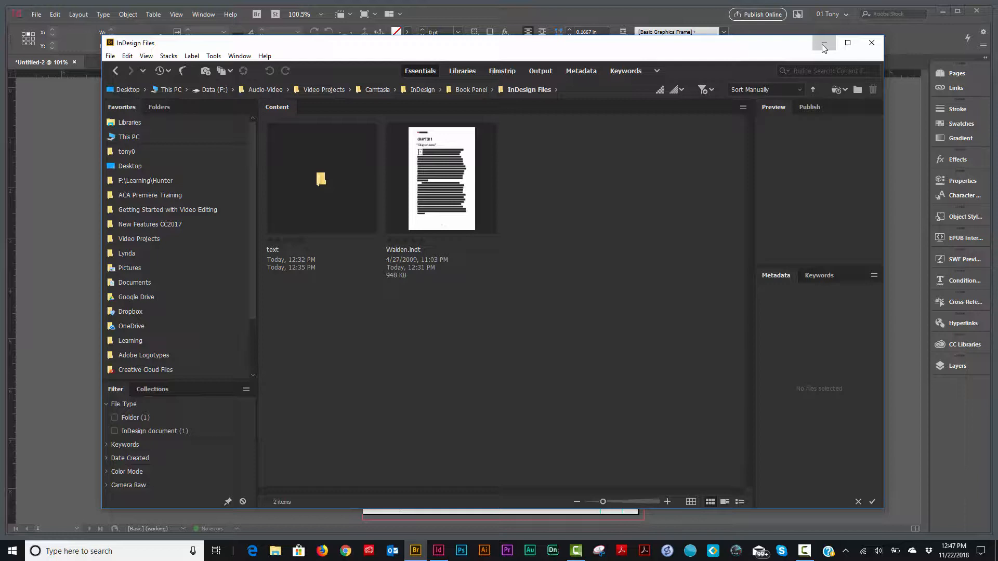
pyautogui.click(823, 48)
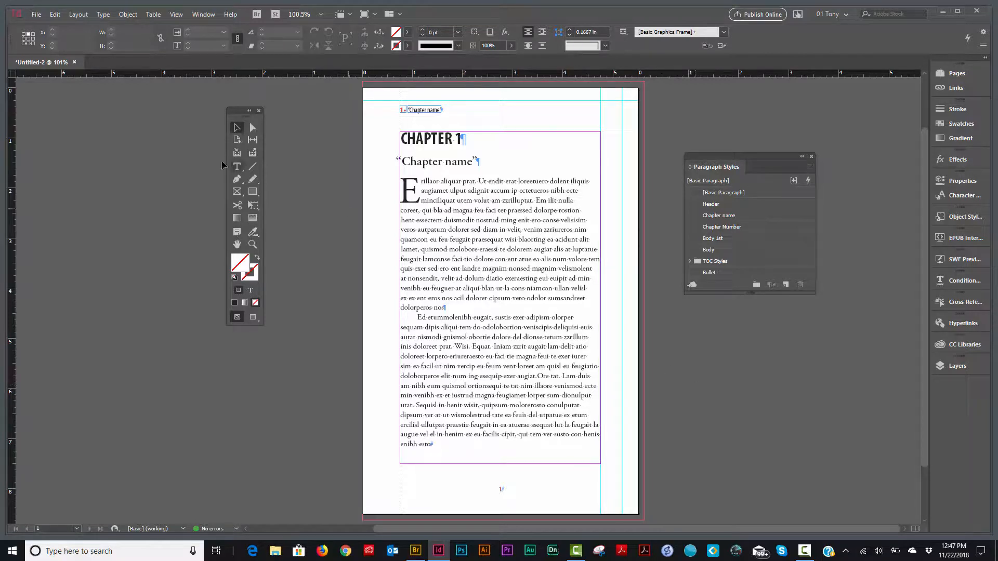
# Examine the file formats offered for saving the document, including InDesign CC 2019 template, and cancel the save
pyautogui.click(37, 15)
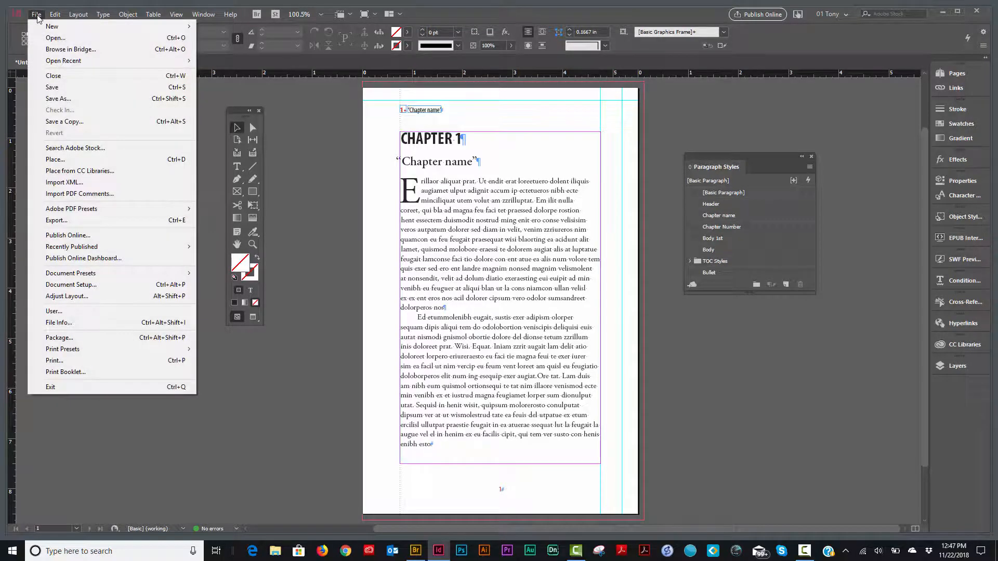
pyautogui.click(95, 88)
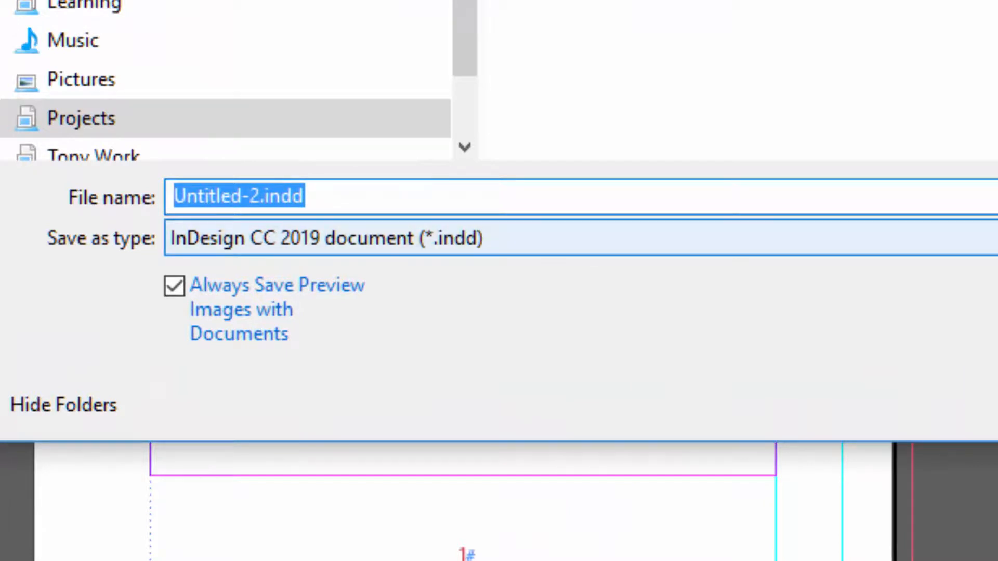
pyautogui.click(491, 245)
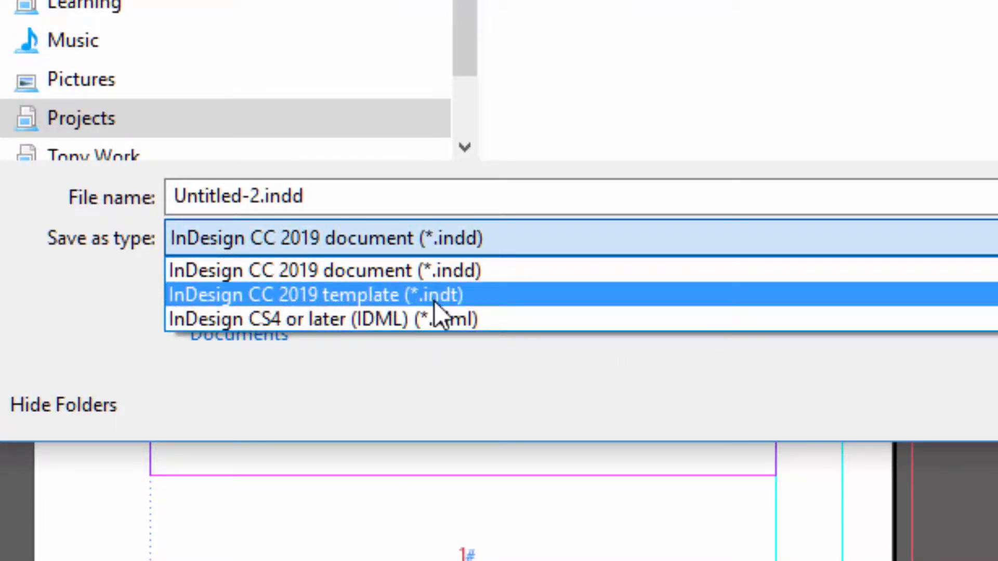
pyautogui.press('Escape')
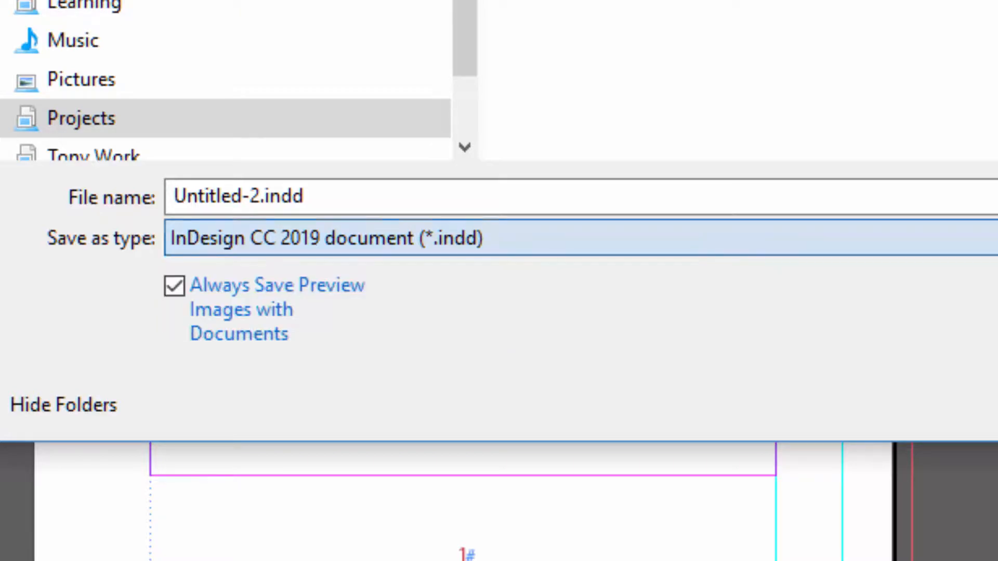
pyautogui.press('Escape')
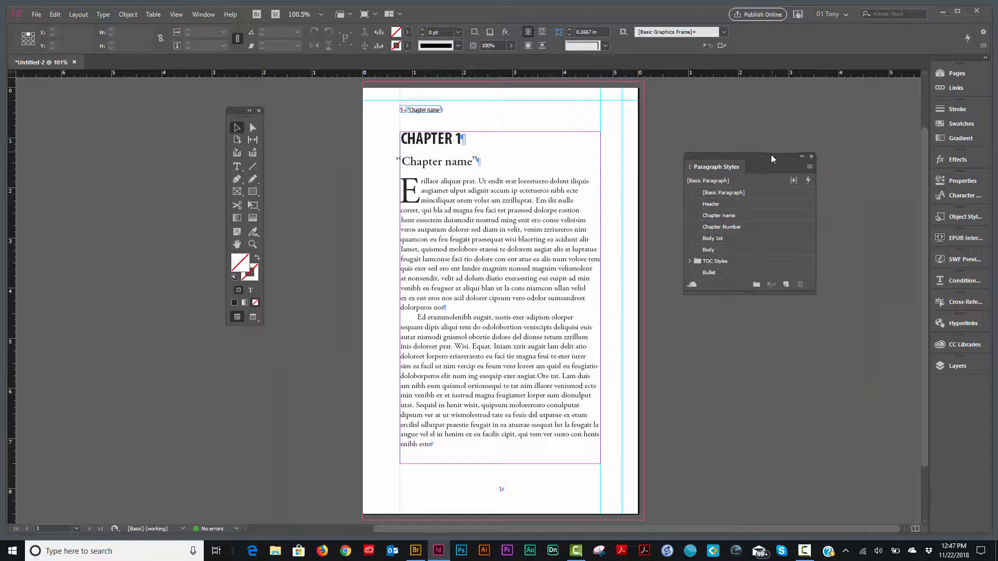
# Open the A-Master spread and examine the running header on its left page up close, with the floating panels moved aside
pyautogui.moveTo(771, 154); pyautogui.dragTo(776, 238)
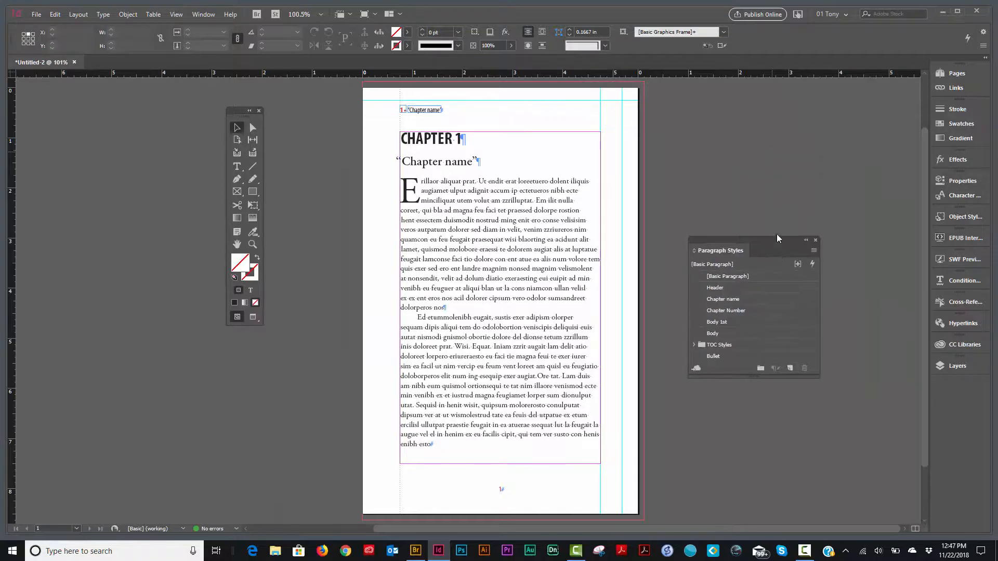
pyautogui.click(956, 73)
pyautogui.doubleClick(845, 119)
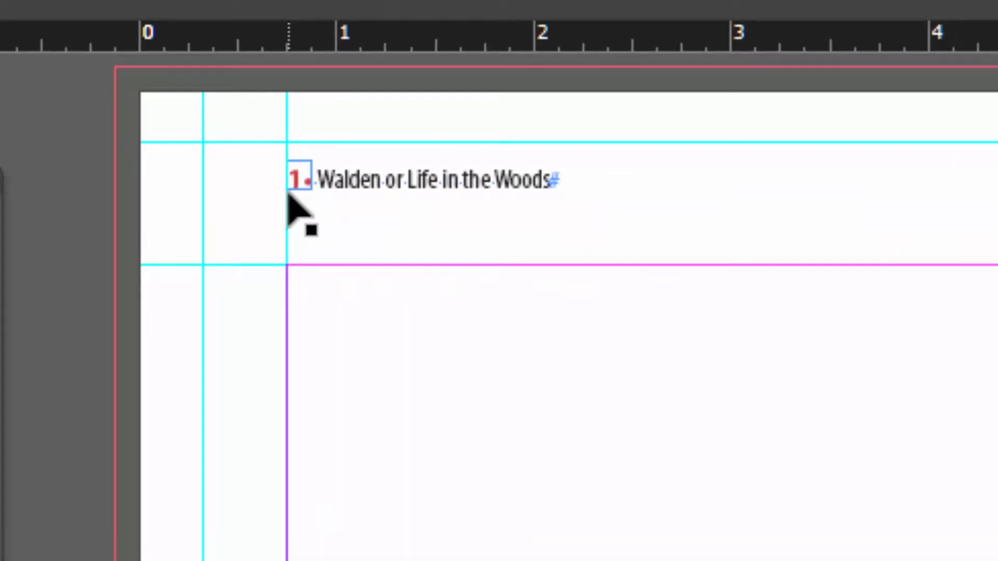
pyautogui.hotkey('ctrl', 'space')
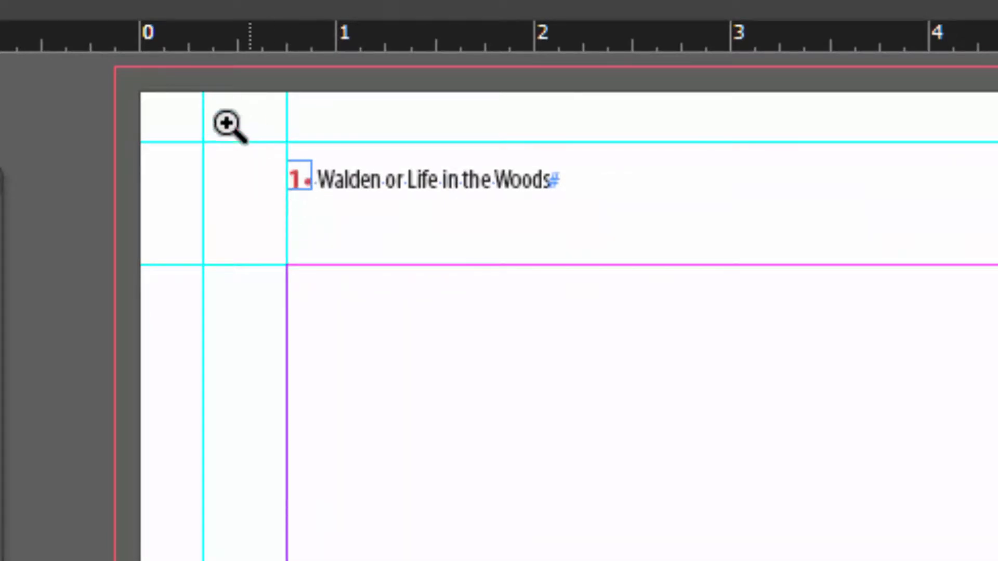
pyautogui.moveTo(221, 123); pyautogui.dragTo(712, 242)
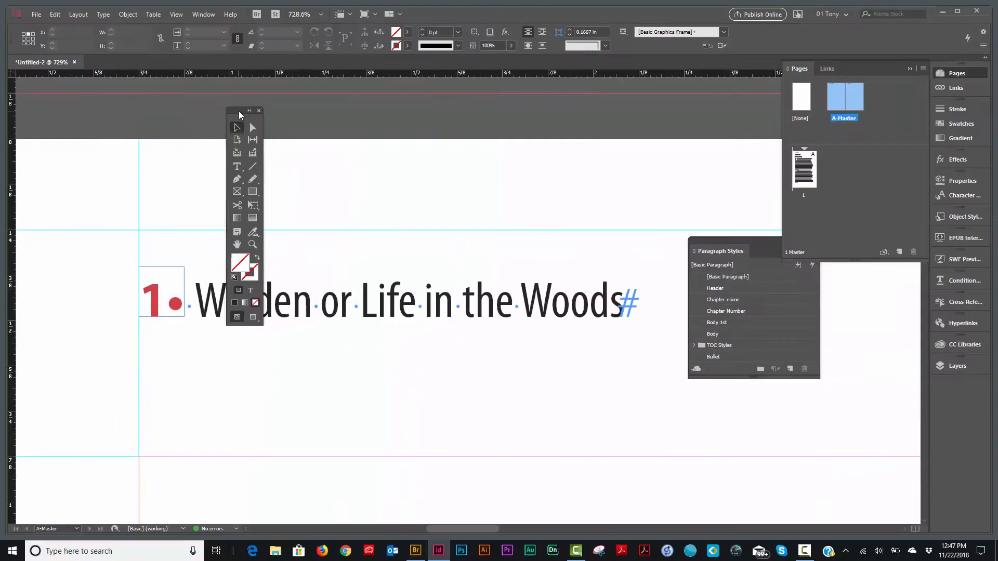
pyautogui.moveTo(243, 116); pyautogui.dragTo(83, 165)
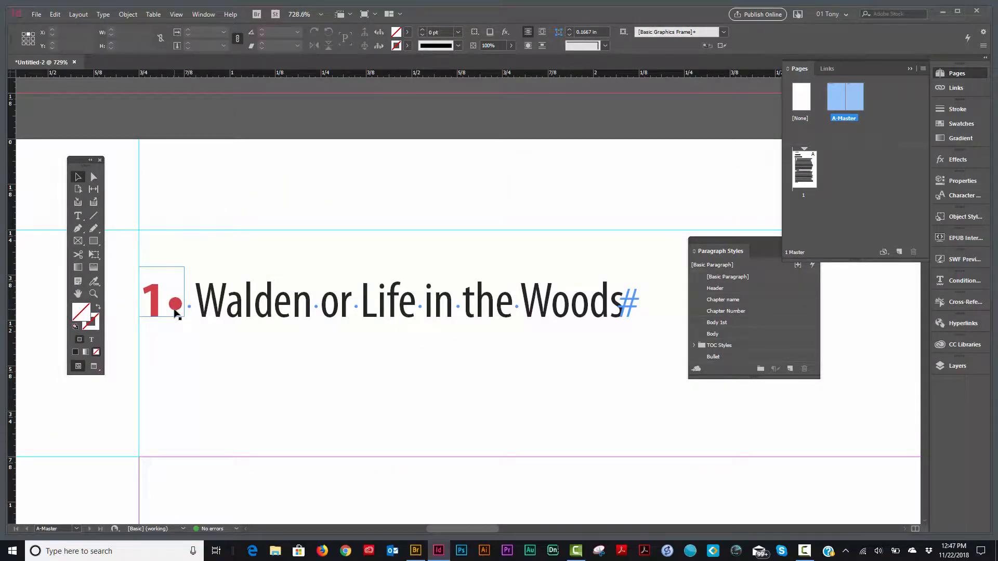
# Examine the chapter number and chapter name variables in the running header on the right page of A-Master
pyautogui.hotkey('ctrl', '0')
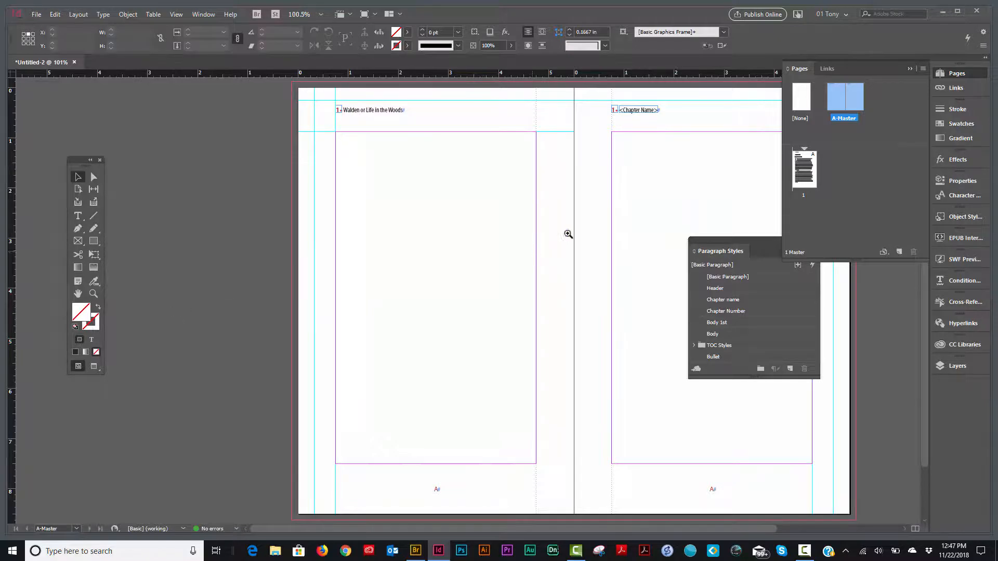
pyautogui.hotkey('ctrl', 'space')
pyautogui.moveTo(591, 97); pyautogui.dragTo(709, 125)
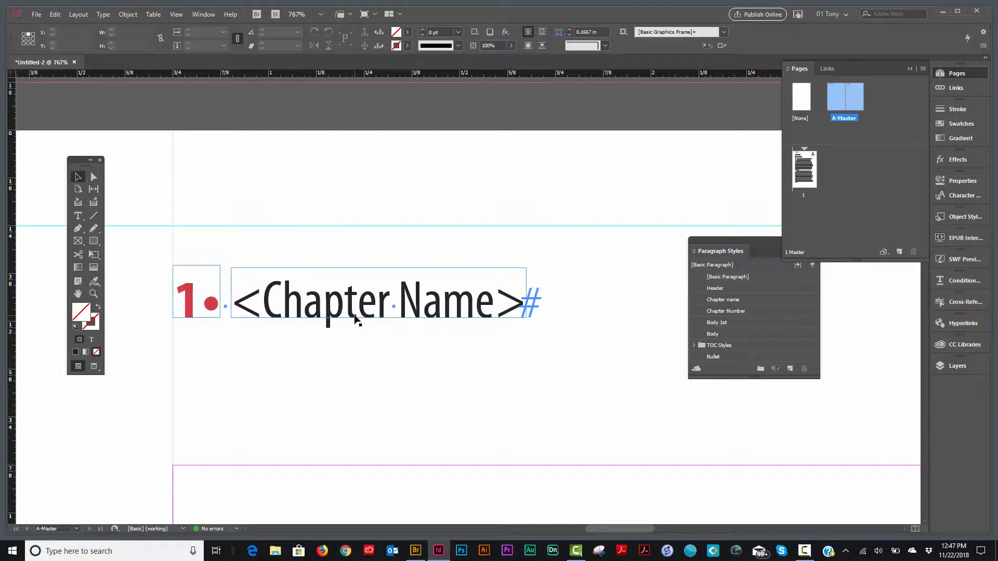
pyautogui.hotkey('ctrl', 'alt', '2')
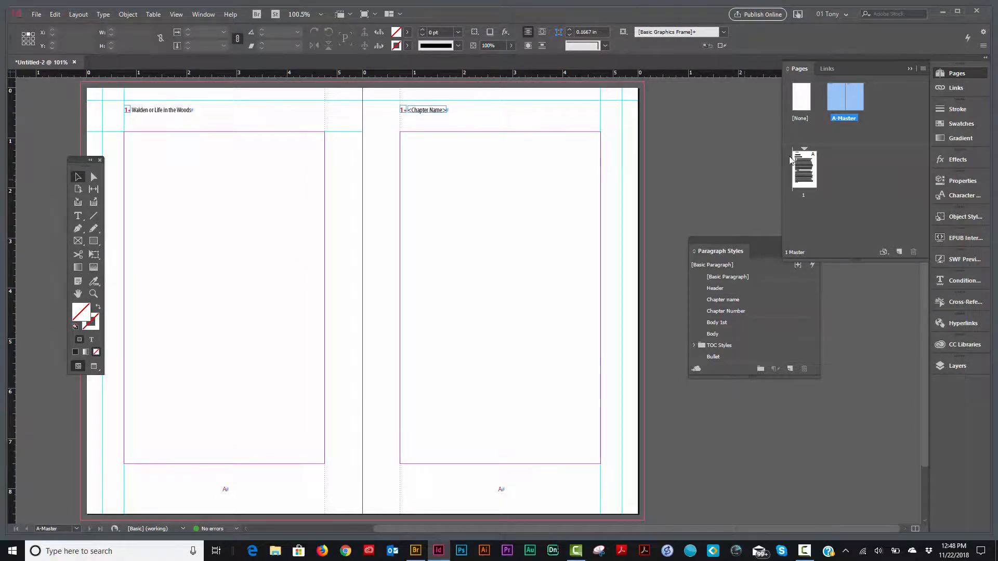
# Return to page 1 and check which paragraph styles the chapter number, chapter name, first paragraph and second paragraph use
pyautogui.doubleClick(807, 172)
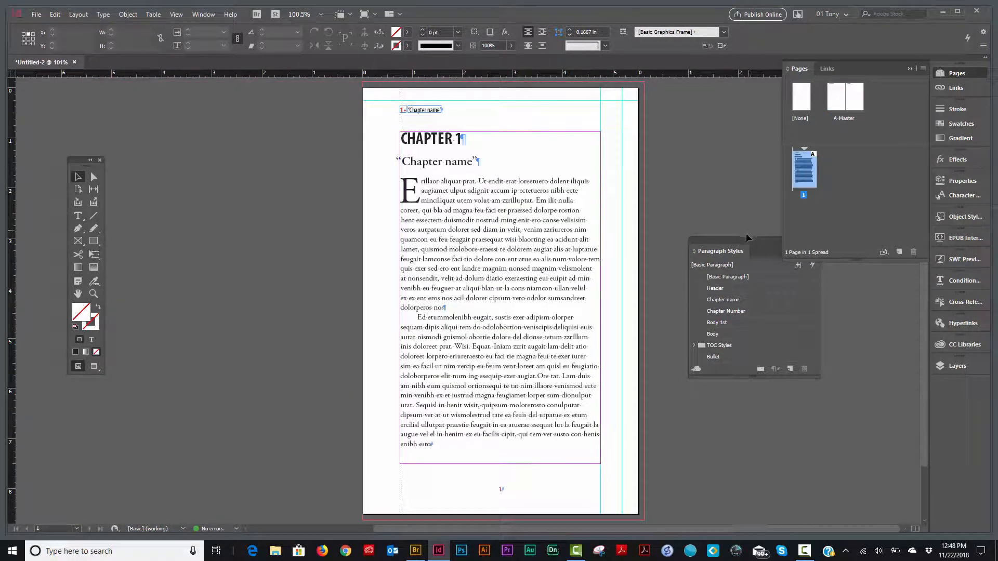
pyautogui.moveTo(763, 238); pyautogui.dragTo(695, 173)
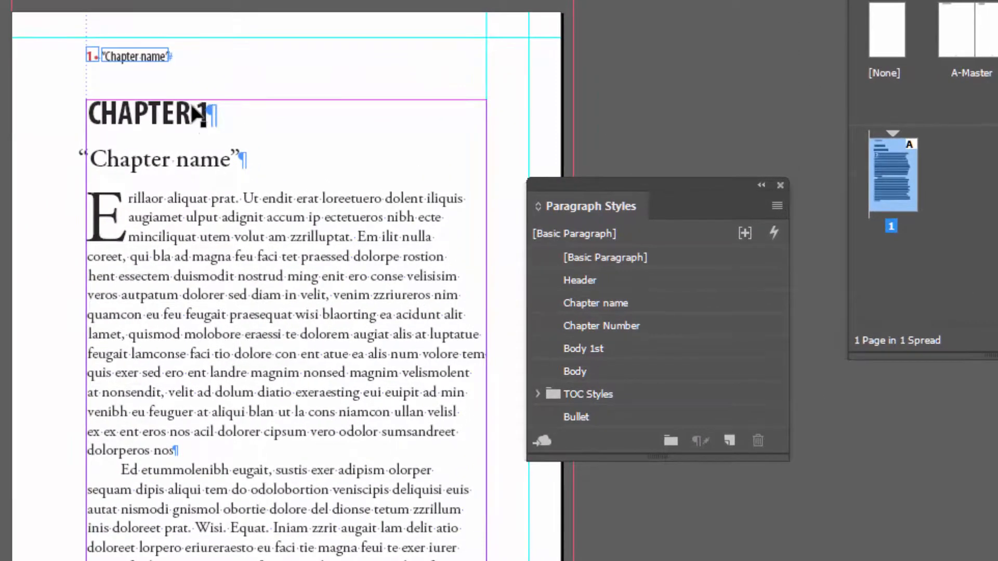
pyautogui.click(171, 112)
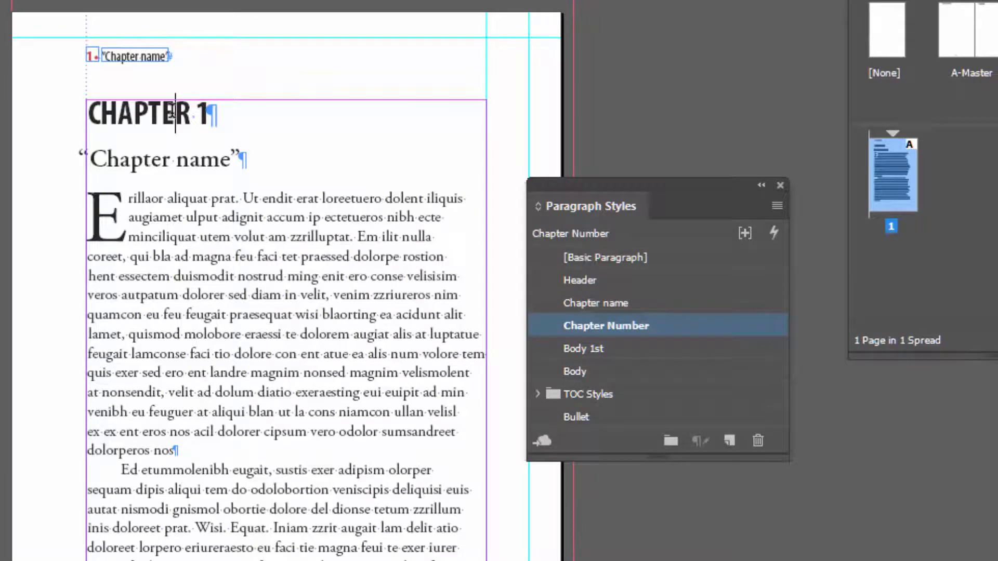
pyautogui.click(198, 160)
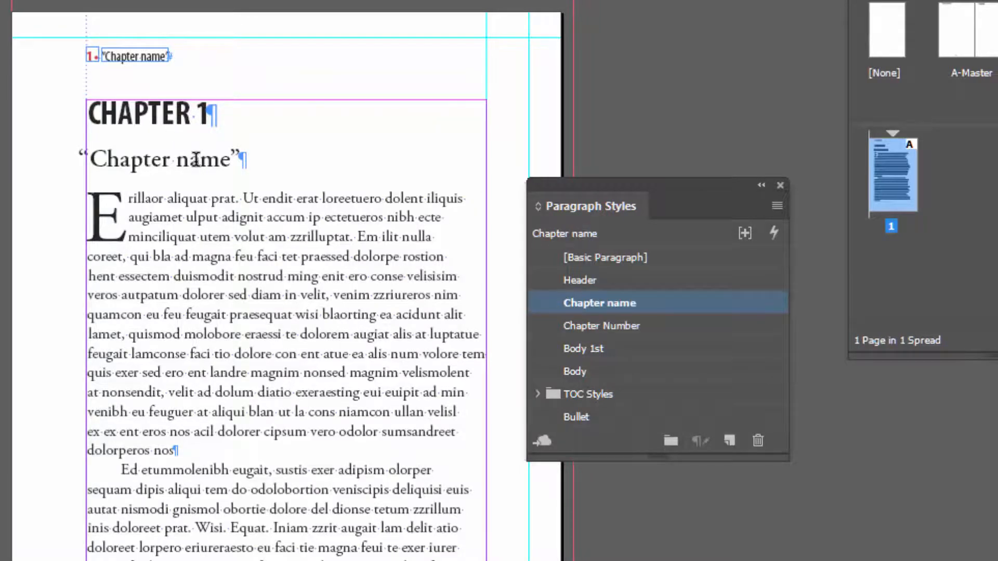
pyautogui.click(212, 249)
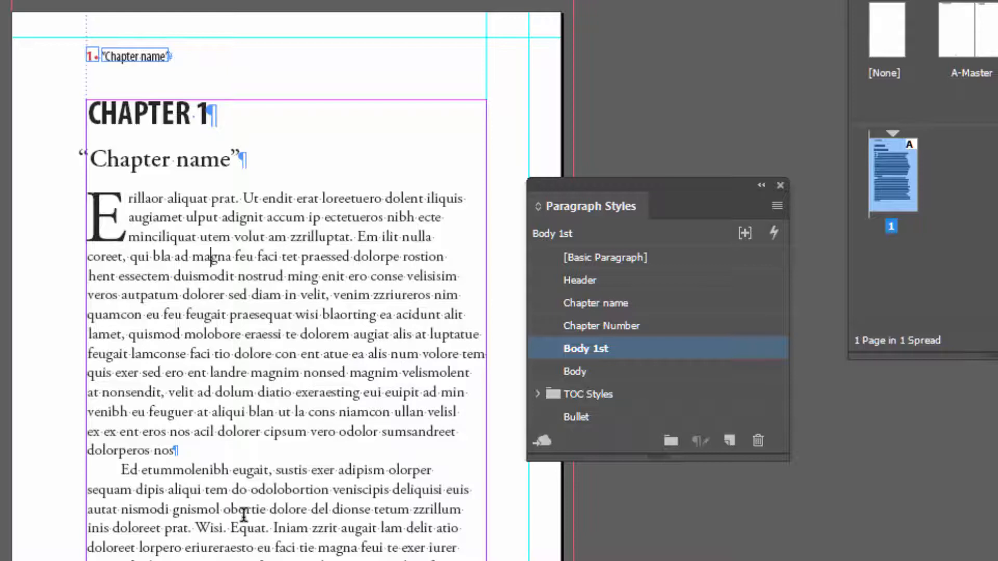
pyautogui.click(255, 528)
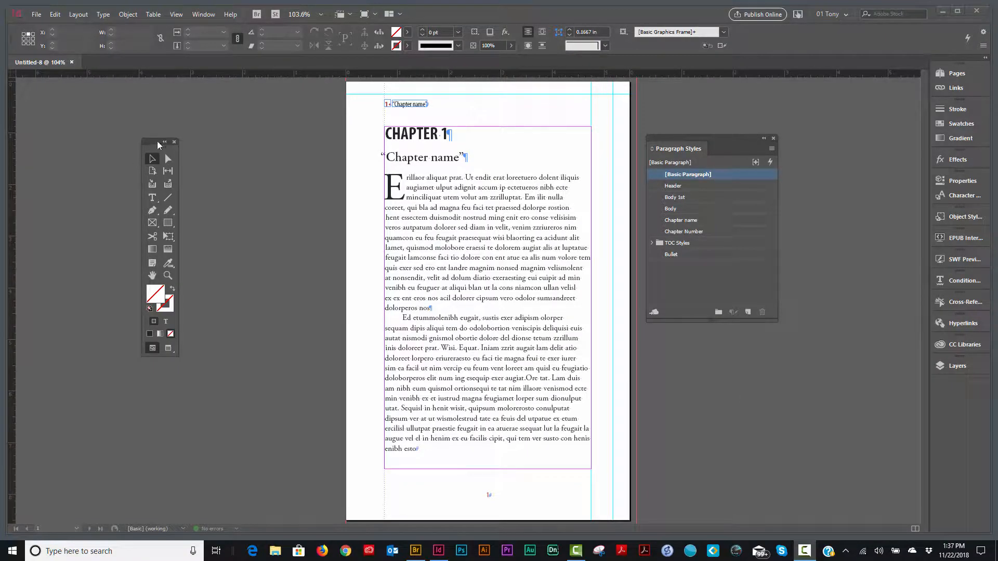
# Apply Type preferences with Smart Text Reflow adding pages to End of Story, Limit to Primary Text Frames off and Delete Empty Pages on
pyautogui.click(54, 14)
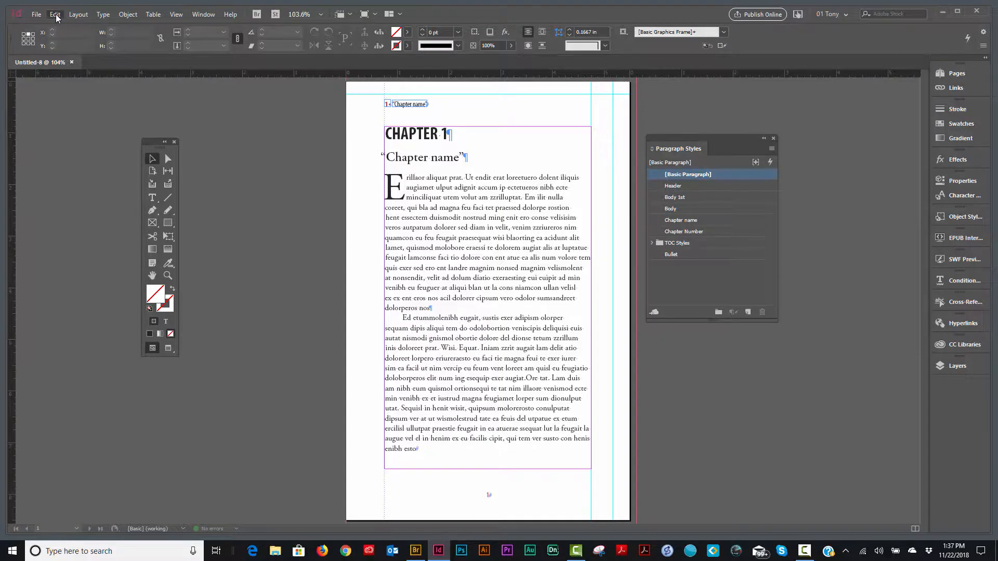
pyautogui.moveTo(196, 417)
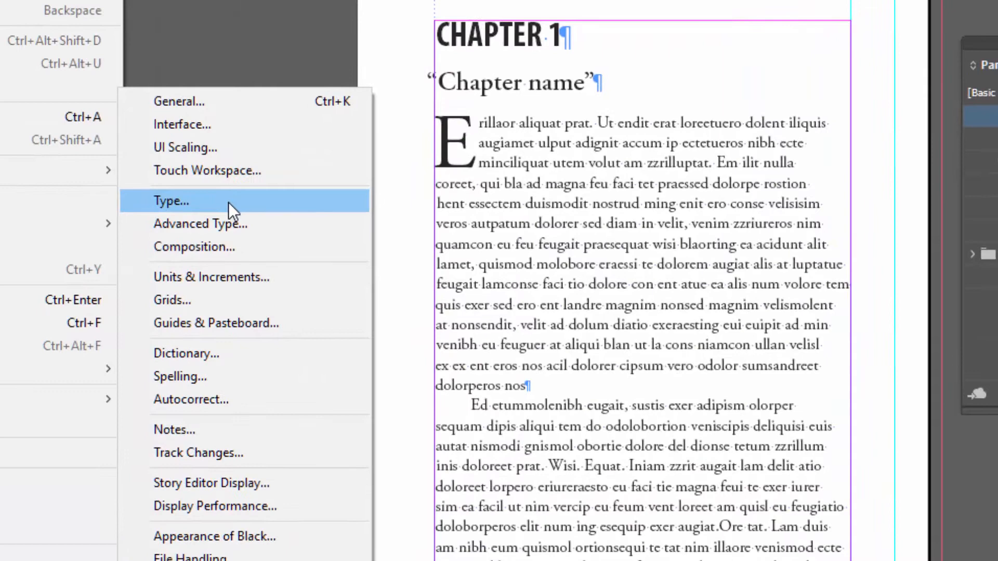
pyautogui.click(255, 213)
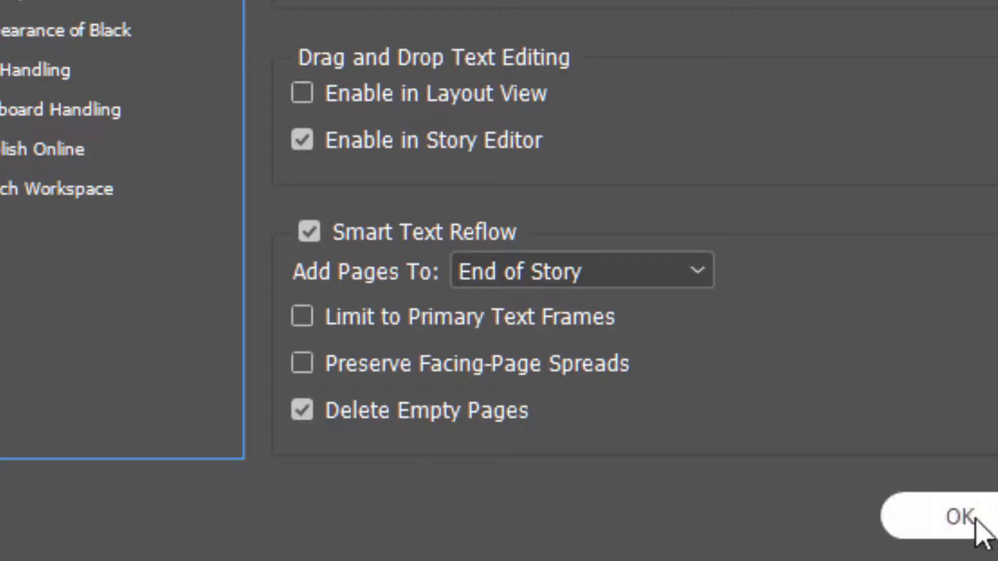
pyautogui.click(994, 521)
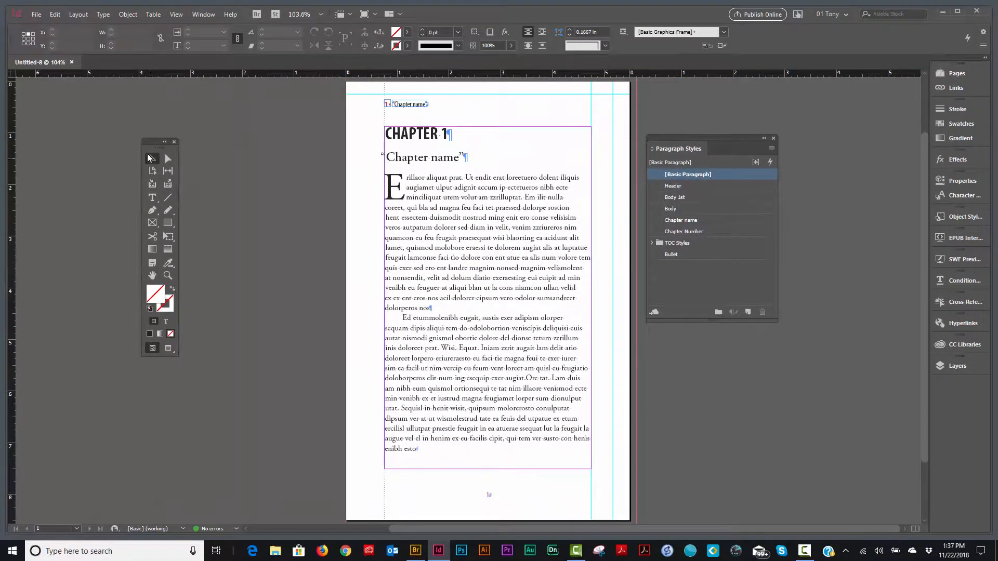
# Delete the placeholder text frame containing the chapter heading and sample body text from page 1
pyautogui.moveTo(158, 146); pyautogui.dragTo(224, 136)
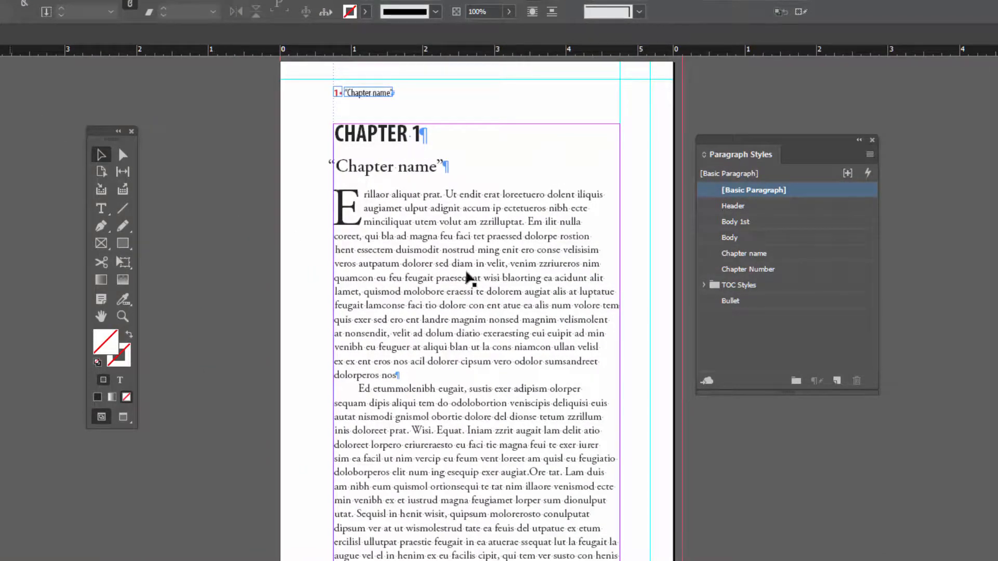
pyautogui.click(487, 300)
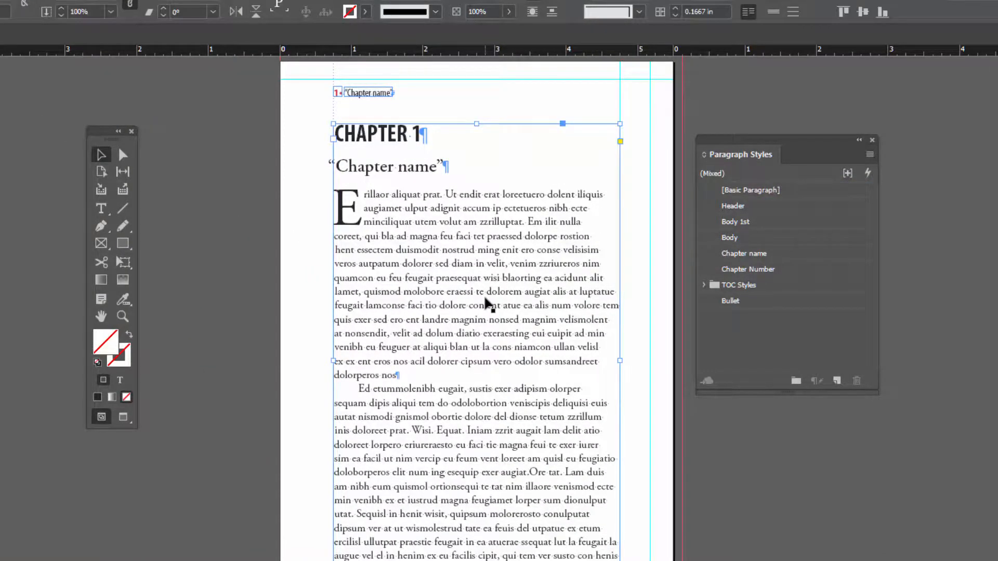
pyautogui.press('Delete')
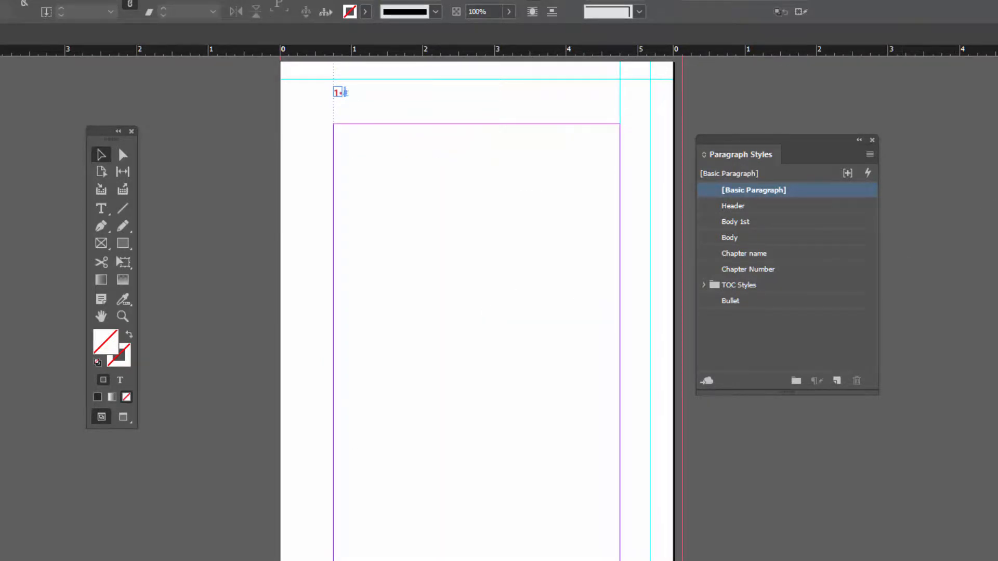
# Place Walden Chapt 1.rtf with styles and formatting removed, autoflowing the text from the upper-left margin corner of page 1
pyautogui.press('F12')
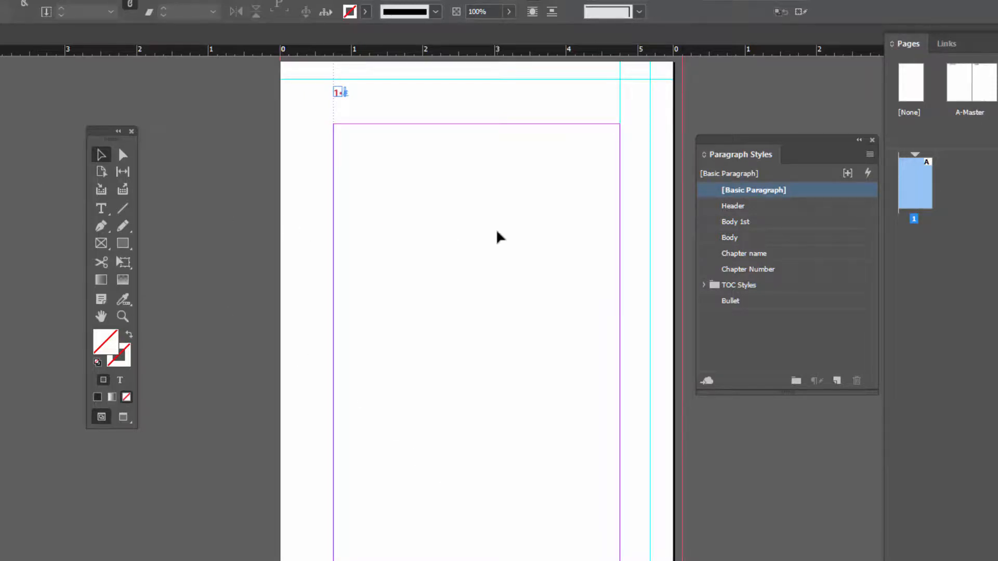
pyautogui.hotkey('ctrl', 'd')
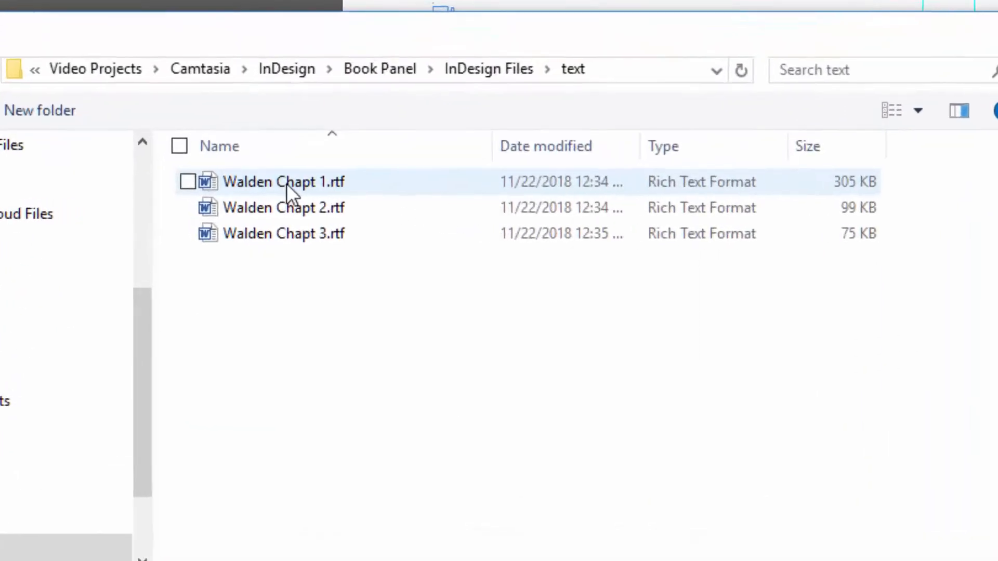
pyautogui.click(248, 190)
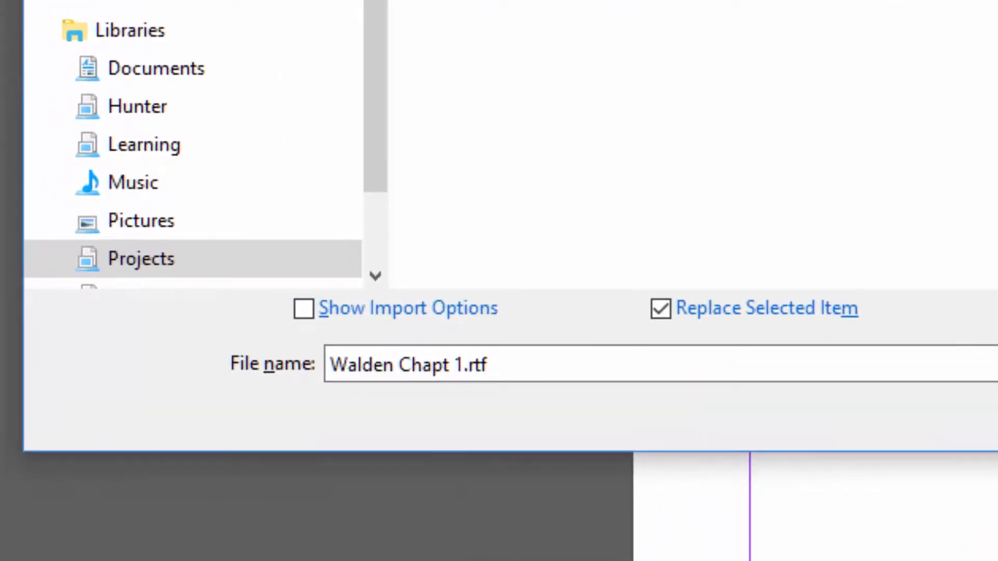
pyautogui.keyDown('shift'); pyautogui.click(988, 402); pyautogui.keyUp('shift')
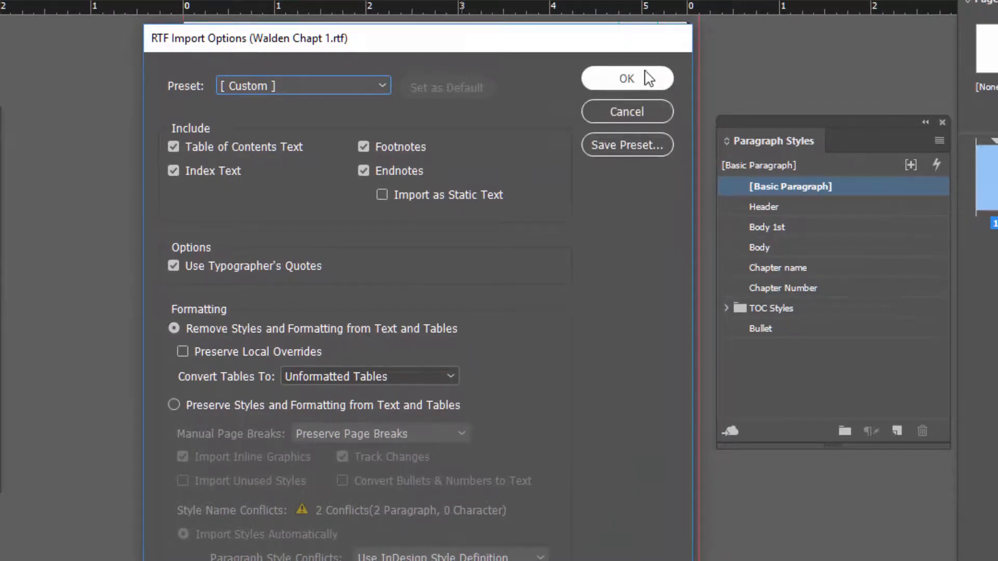
pyautogui.click(626, 78)
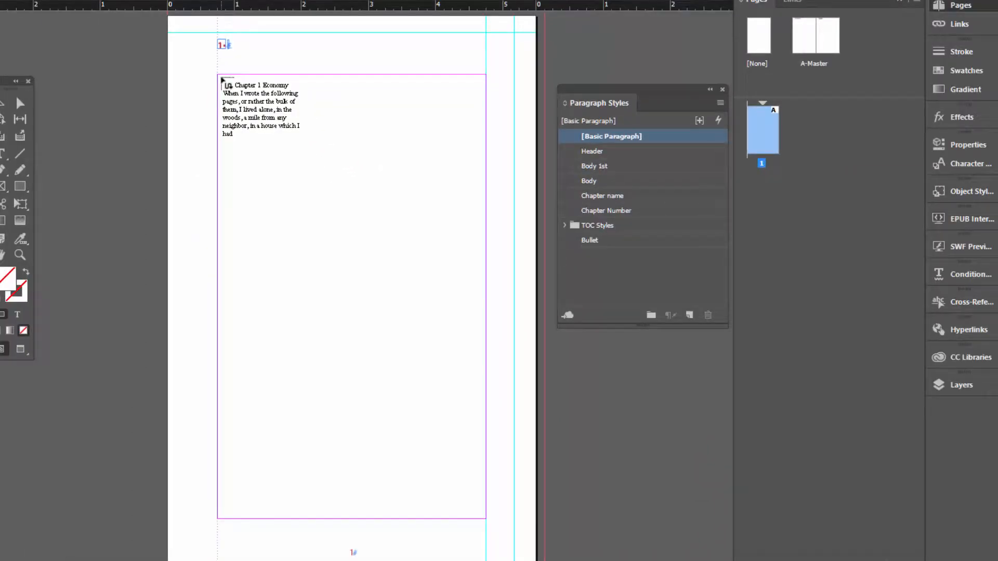
pyautogui.moveTo(222, 78); pyautogui.dragTo(221, 78)
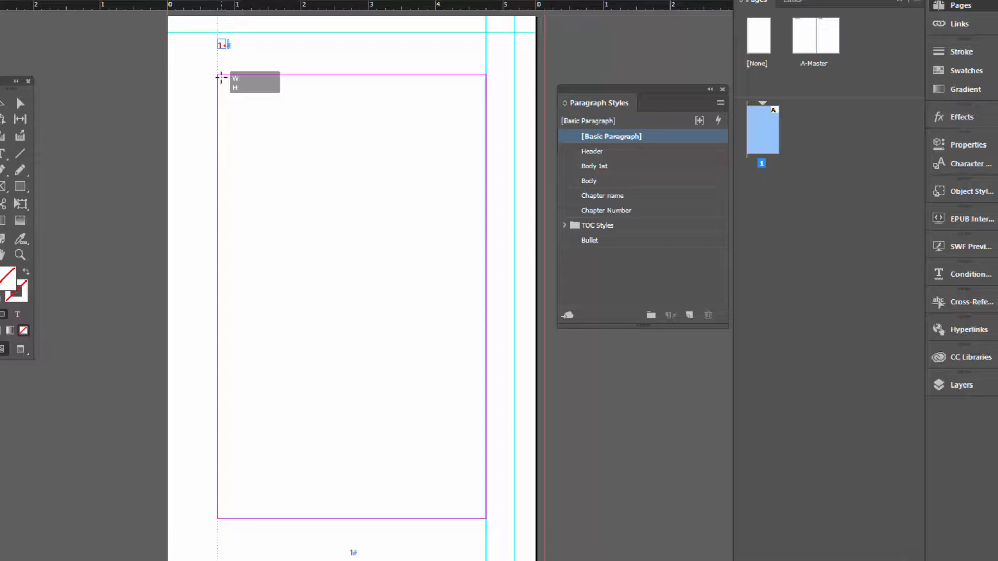
pyautogui.moveTo(221, 78); pyautogui.dragTo(221, 78)
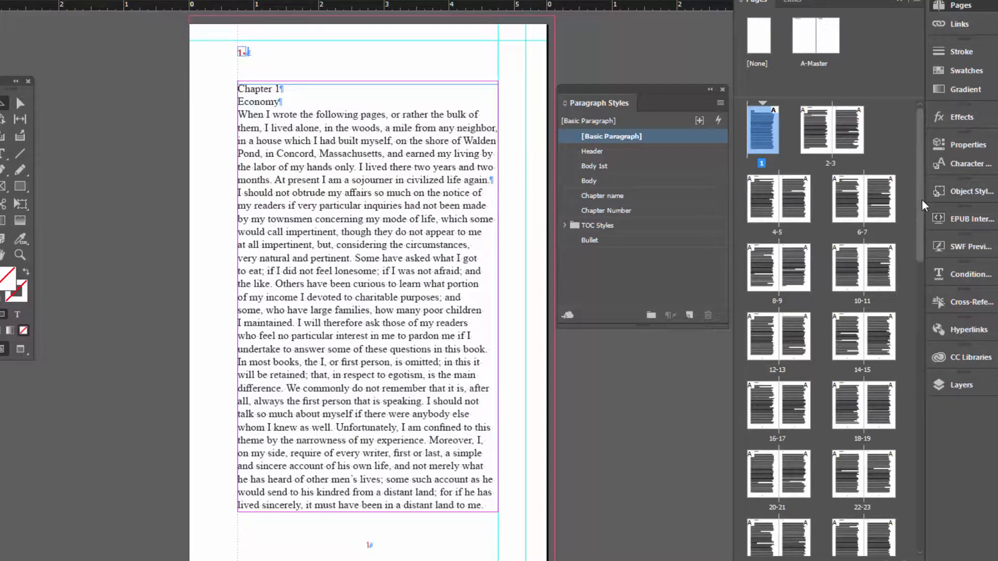
# Apply the Body paragraph style to the entire imported chapter text
pyautogui.scroll(-3, 918, 201)
pyautogui.scroll(-10, 862, 326)
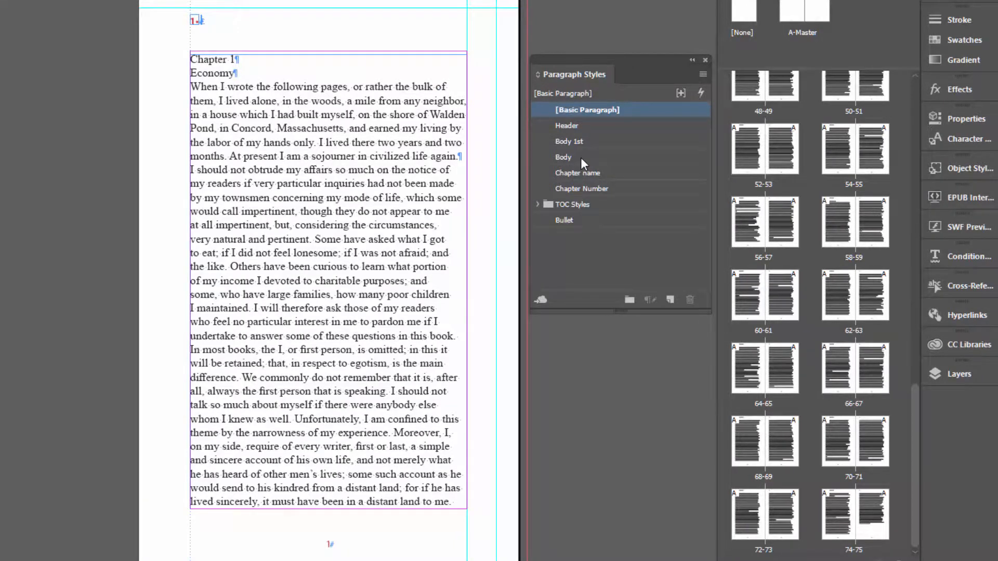
pyautogui.hotkey('ctrl', 'a')
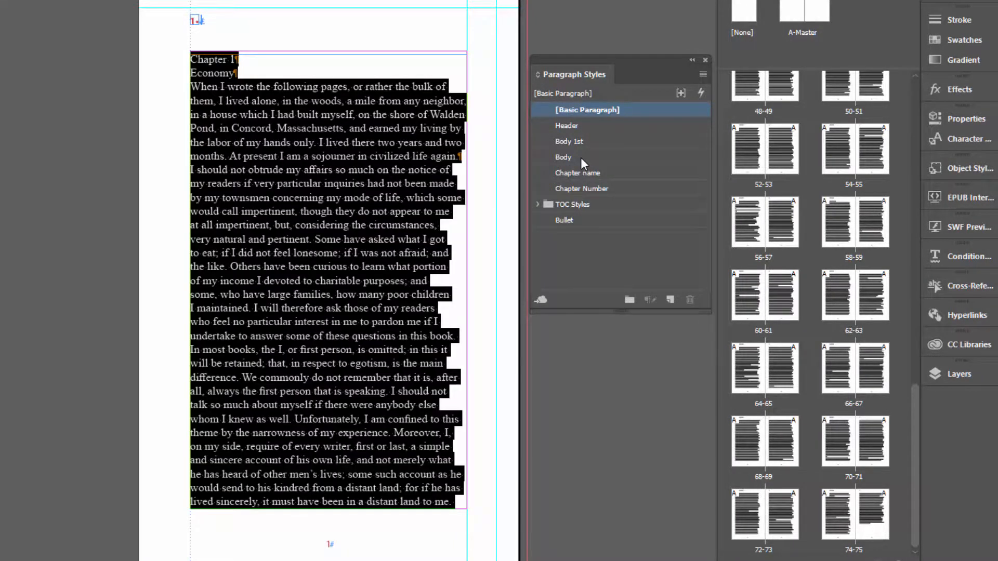
pyautogui.click(581, 157)
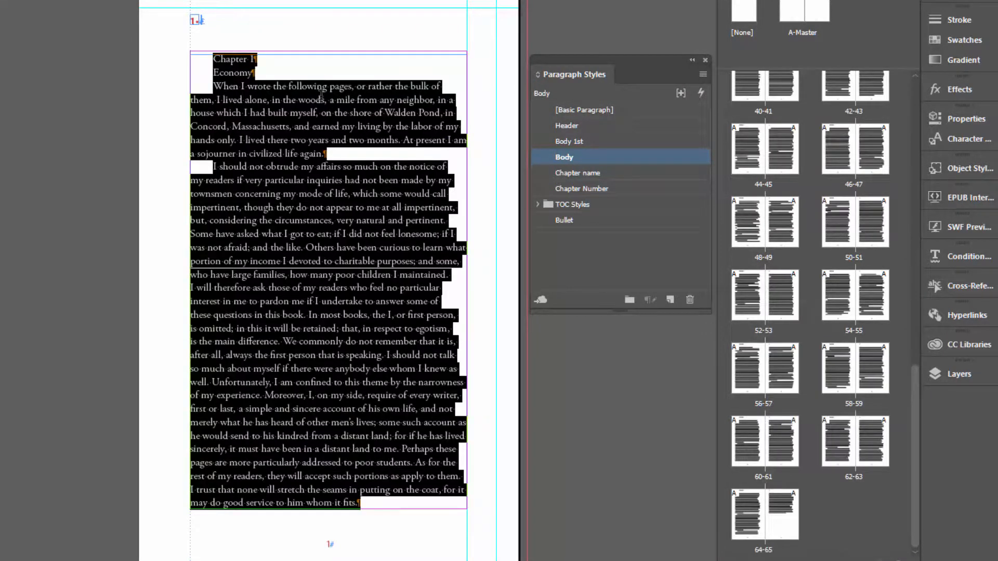
pyautogui.click(320, 96)
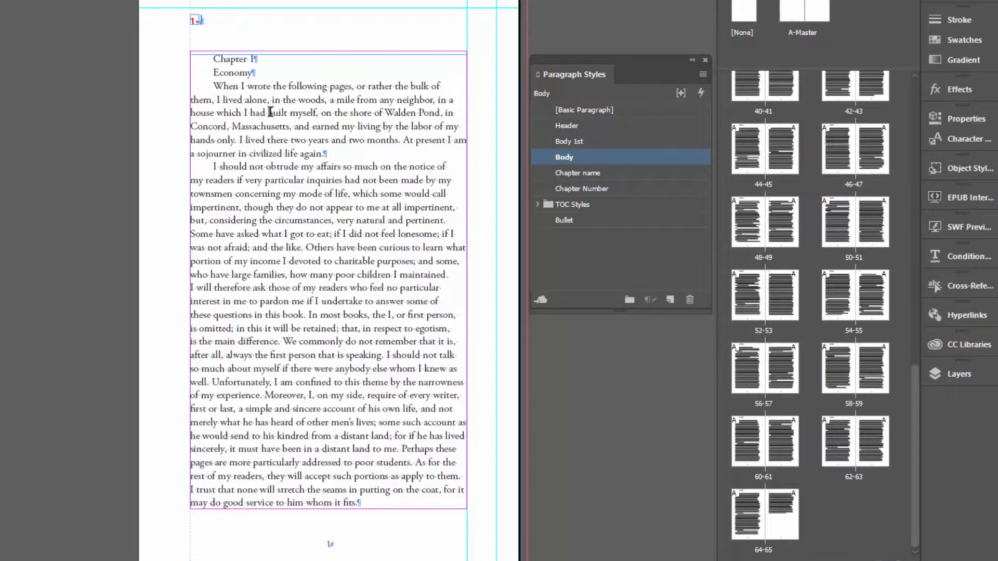
# Apply the Chapter Number style to "Chapter 1", Chapter name to "Economy" and Body 1st to the first paragraph
pyautogui.click(236, 59)
pyautogui.click(601, 189)
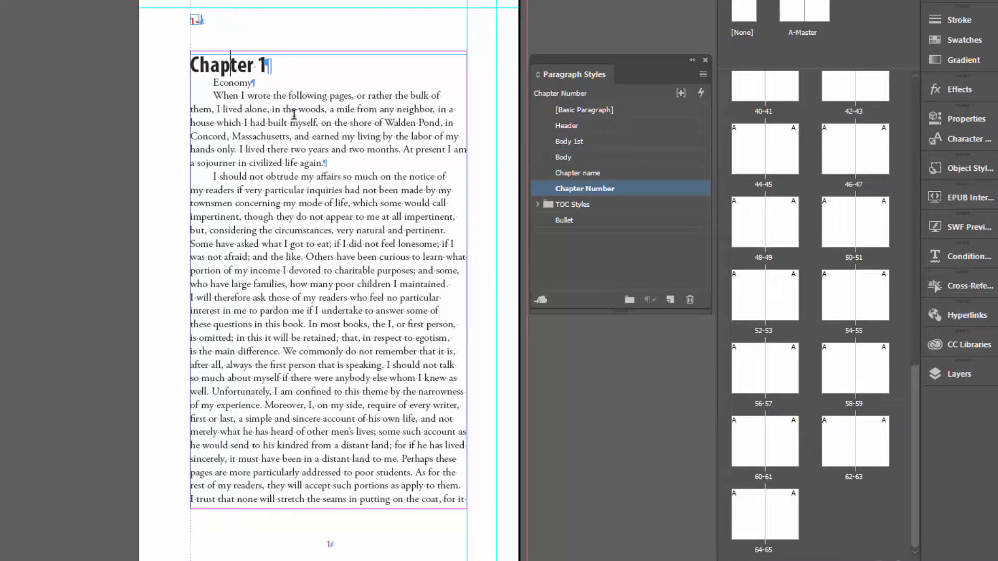
pyautogui.click(240, 83)
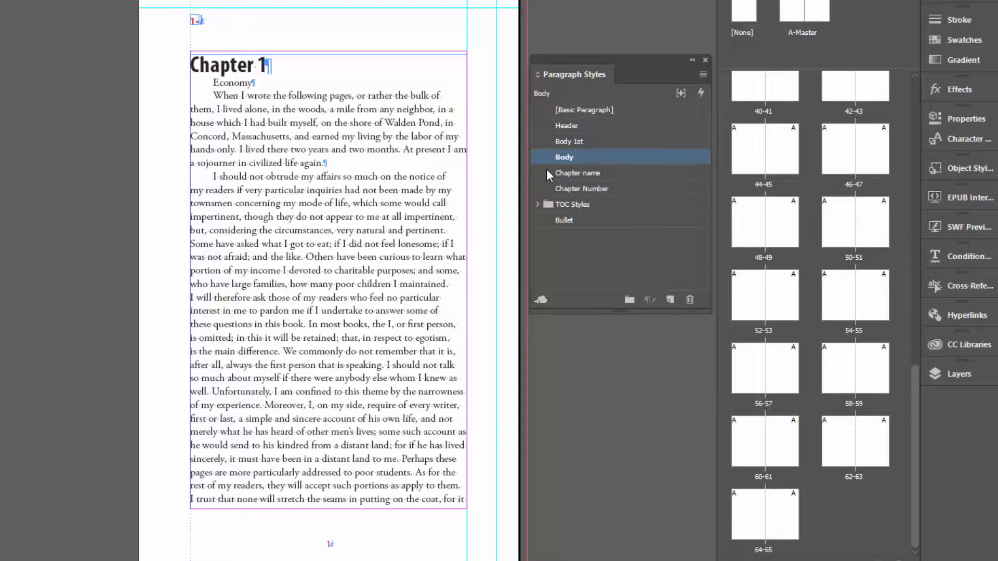
pyautogui.click(589, 173)
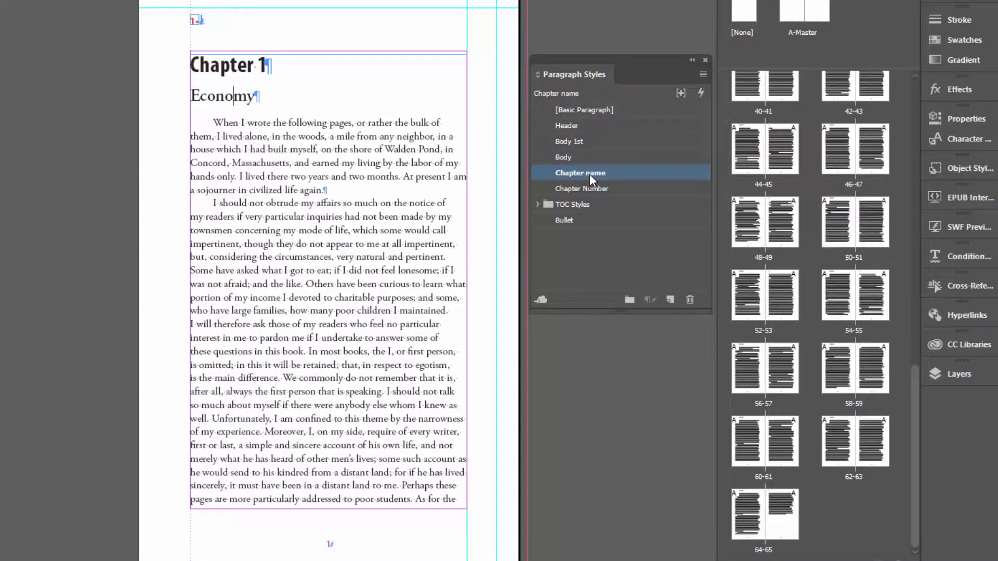
pyautogui.click(262, 126)
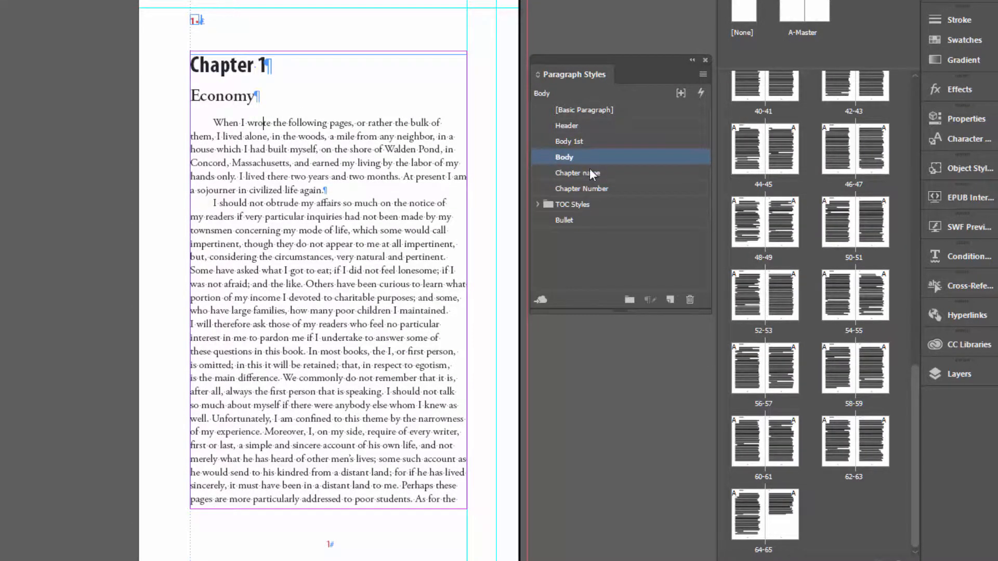
pyautogui.click(581, 141)
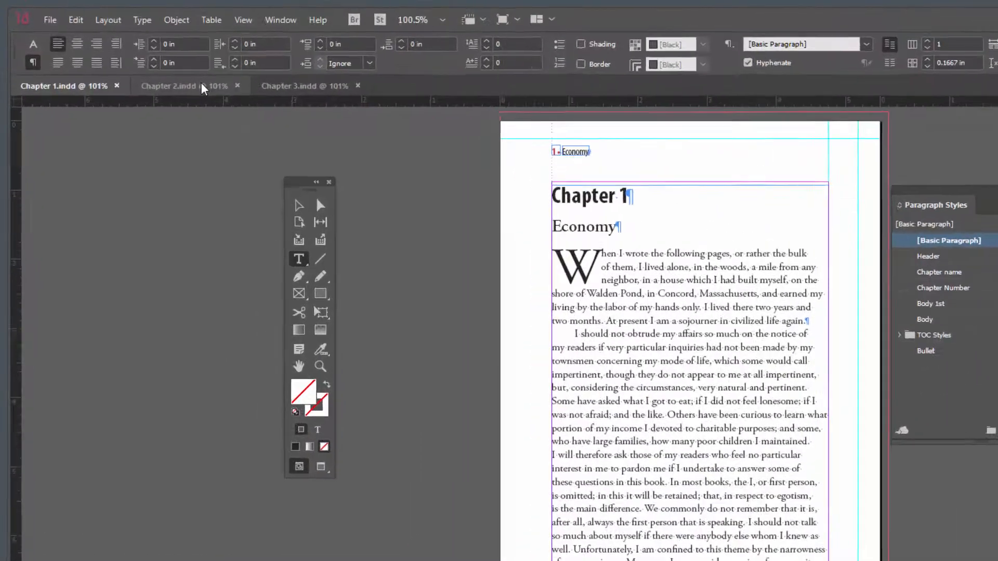
# Compare the opening pages and page thumbnails of the Chapter 1, Chapter 2 and Chapter 3 documents
pyautogui.click(203, 88)
pyautogui.click(290, 89)
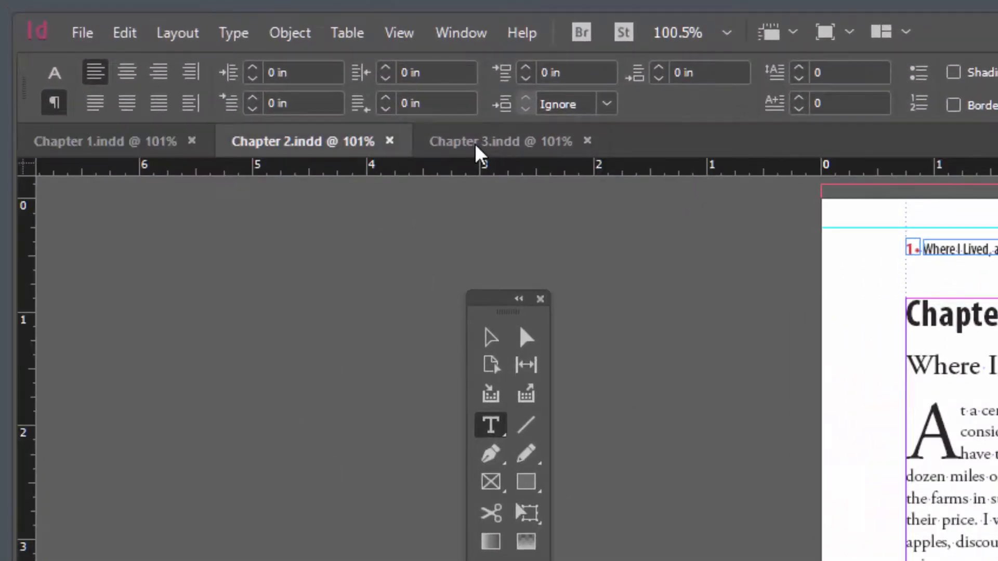
pyautogui.click(130, 154)
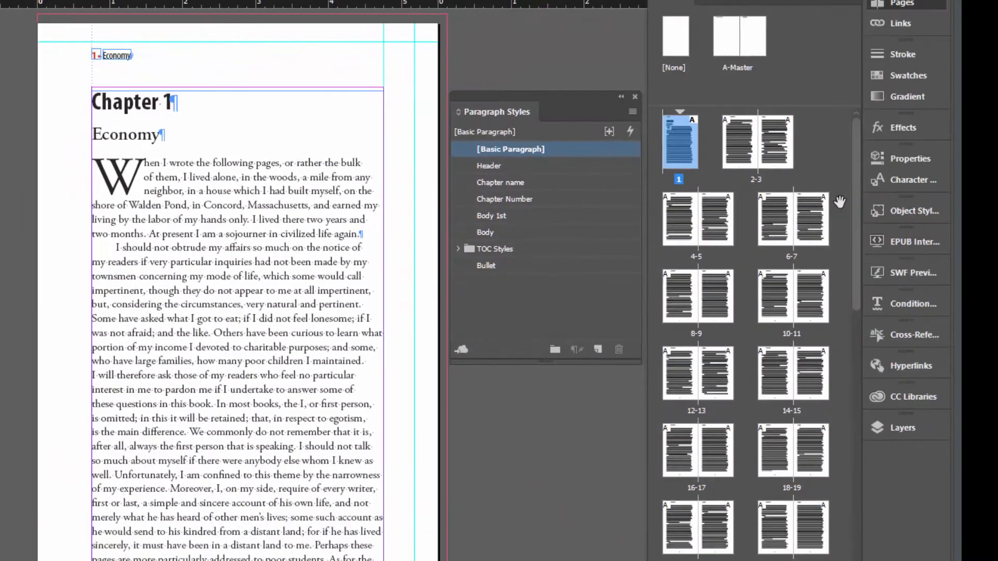
pyautogui.moveTo(856, 221); pyautogui.dragTo(865, 542)
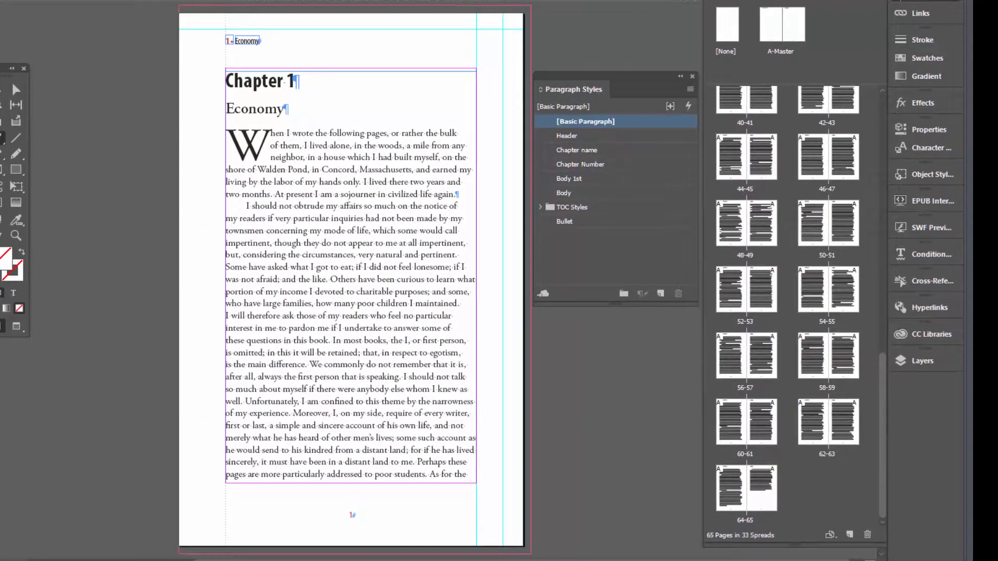
pyautogui.hotkey('ctrl', 'Tab')
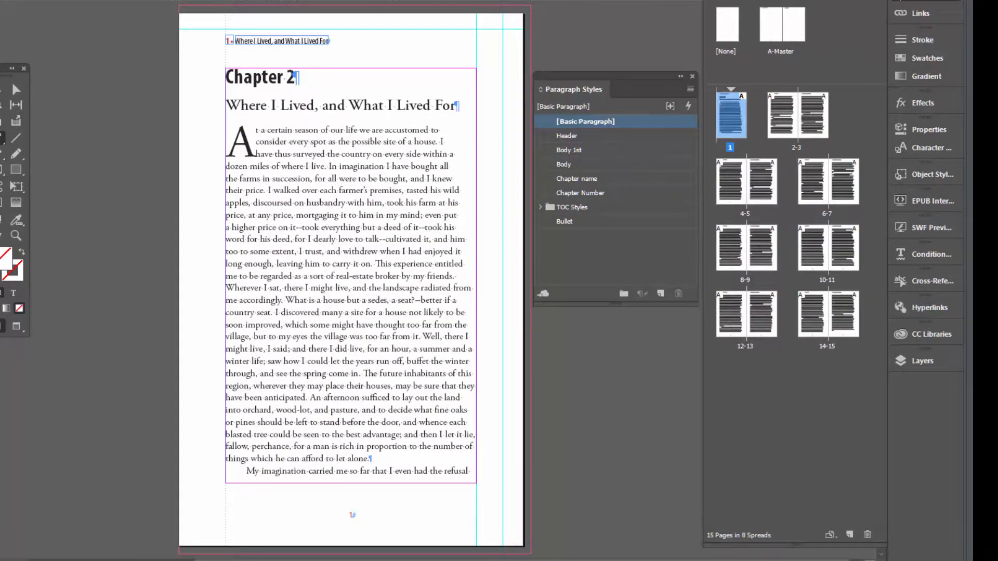
pyautogui.hotkey('ctrl', 'Tab')
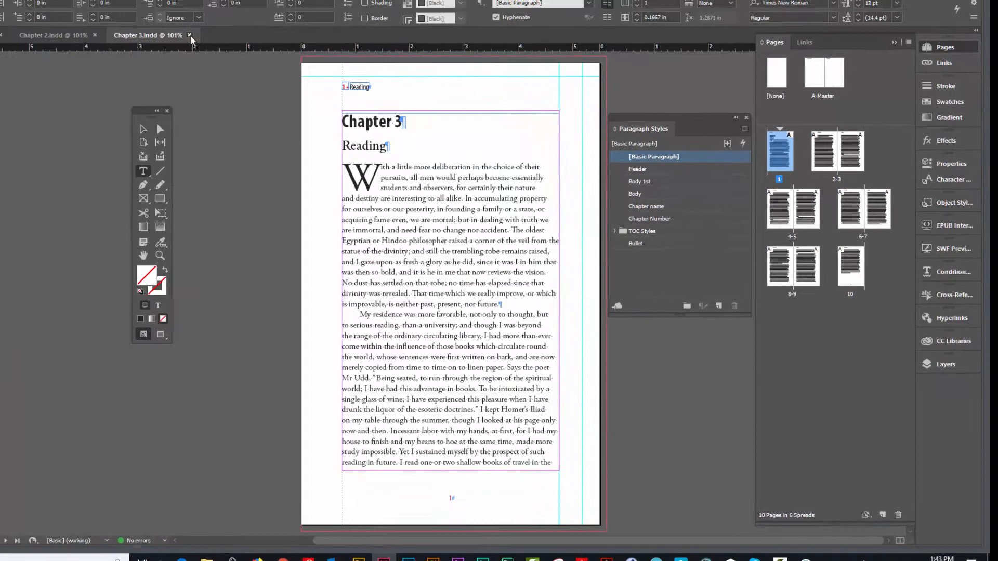
# Close the Chapter 3, Chapter 2 and Chapter 1 documents
pyautogui.click(191, 36)
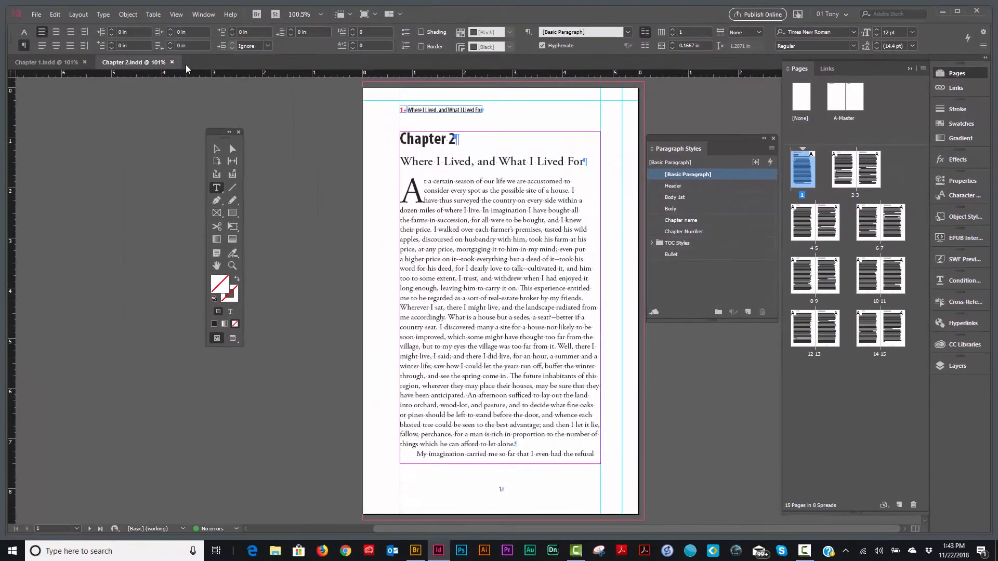
pyautogui.click(172, 63)
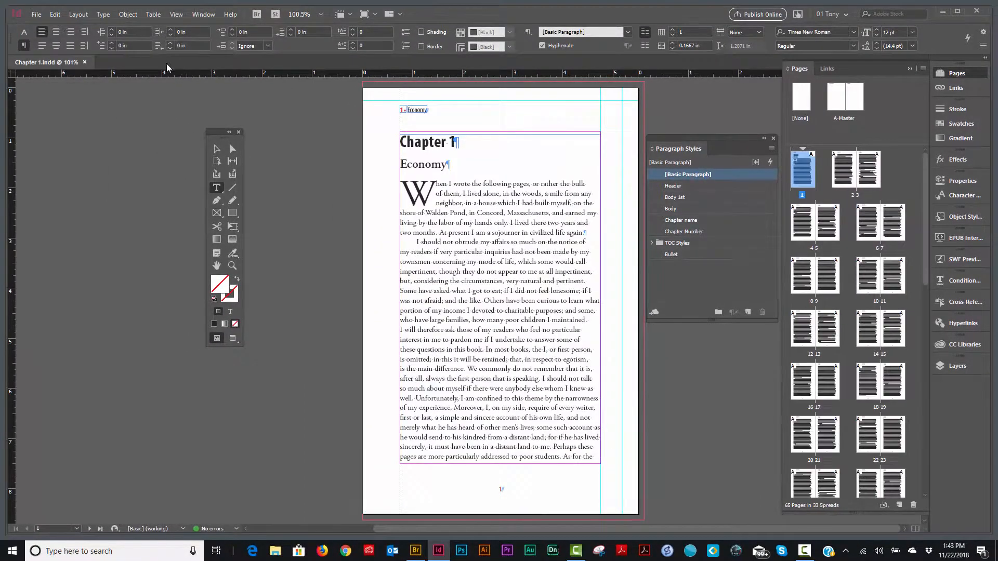
pyautogui.click(83, 62)
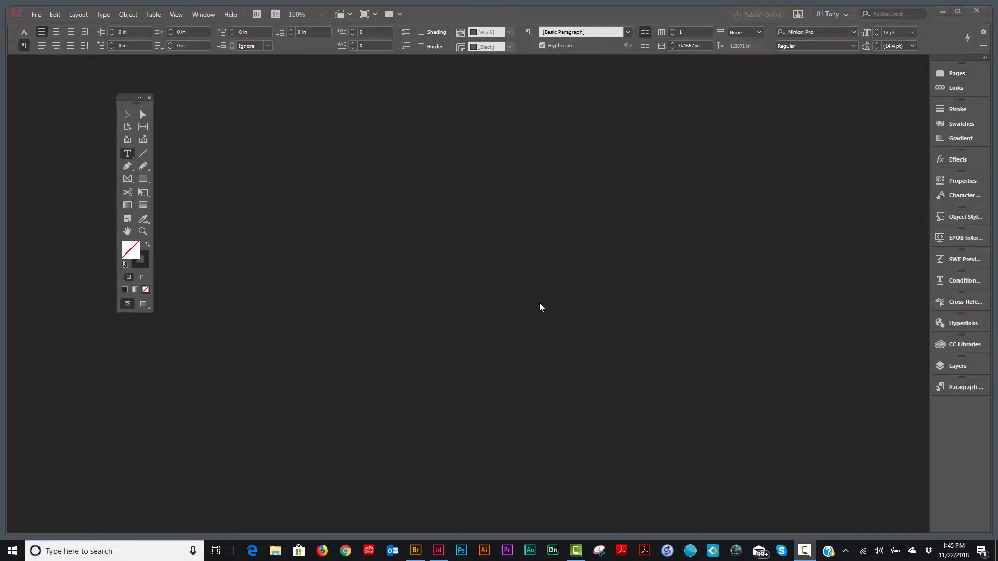
# Create a new book file named Walden in the InDesign Files folder and make its book panel taller
pyautogui.click(39, 16)
pyautogui.moveTo(172, 26)
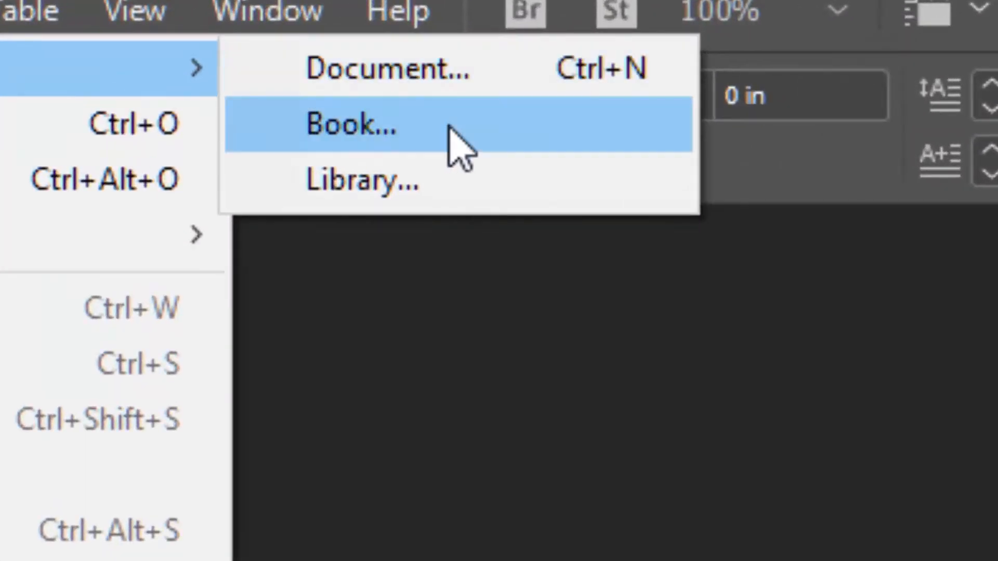
pyautogui.click(470, 148)
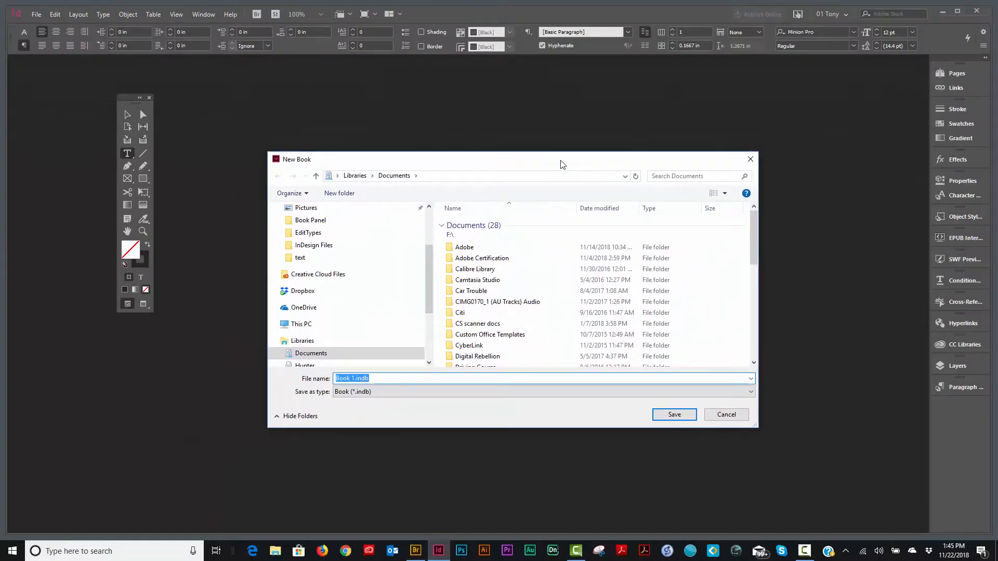
pyautogui.moveTo(561, 165); pyautogui.dragTo(595, 157)
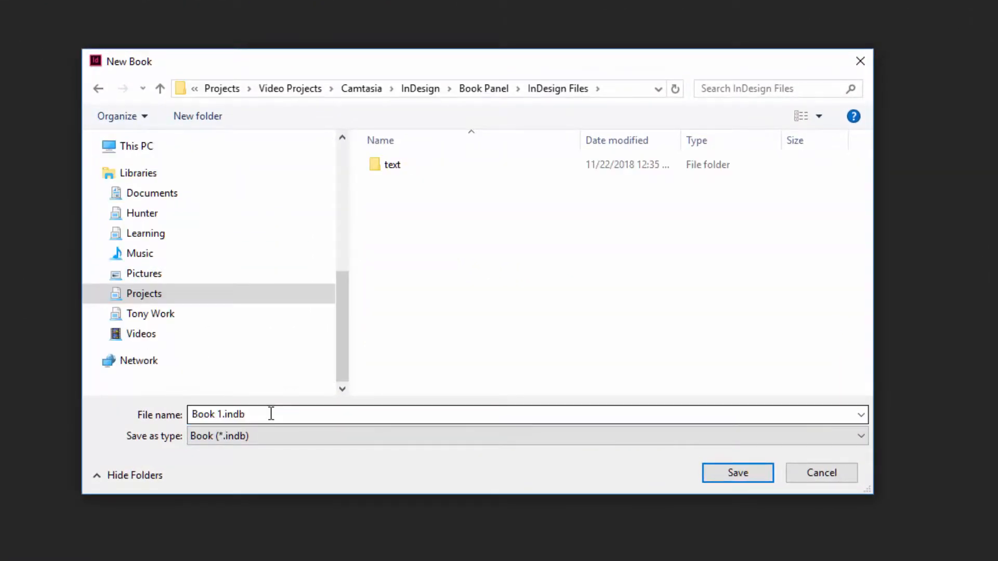
pyautogui.moveTo(270, 413); pyautogui.dragTo(148, 423)
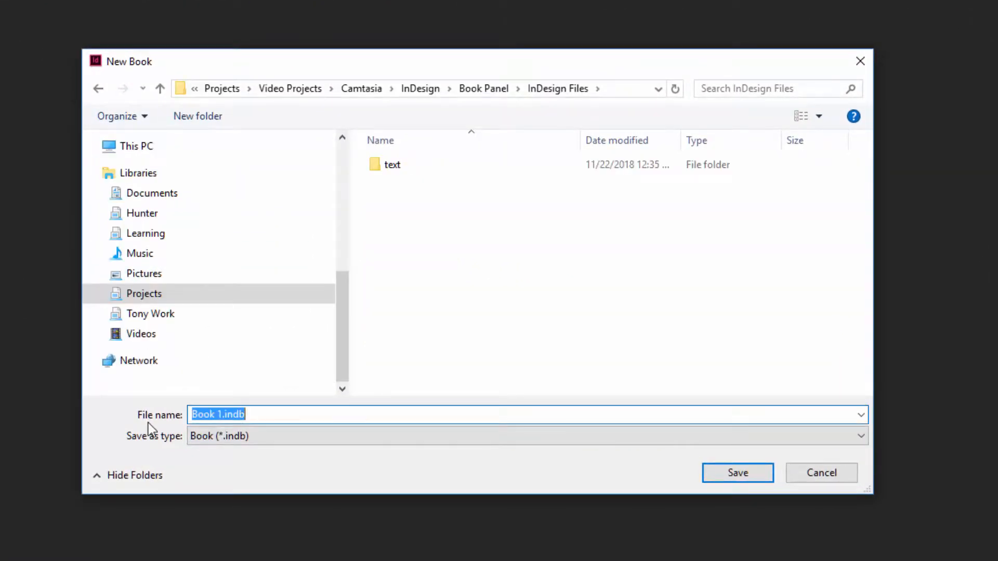
pyautogui.write('Walden')
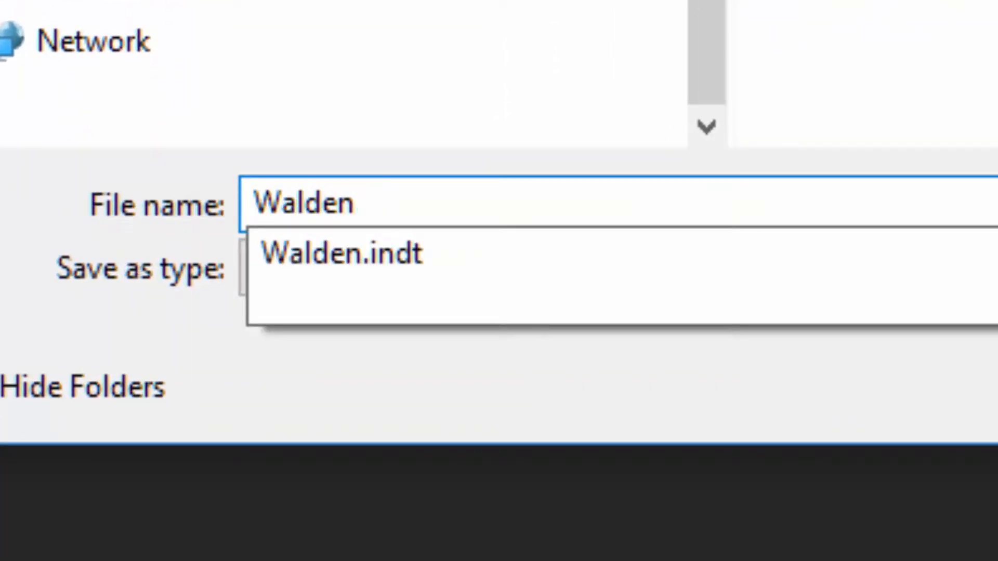
pyautogui.press('Return')
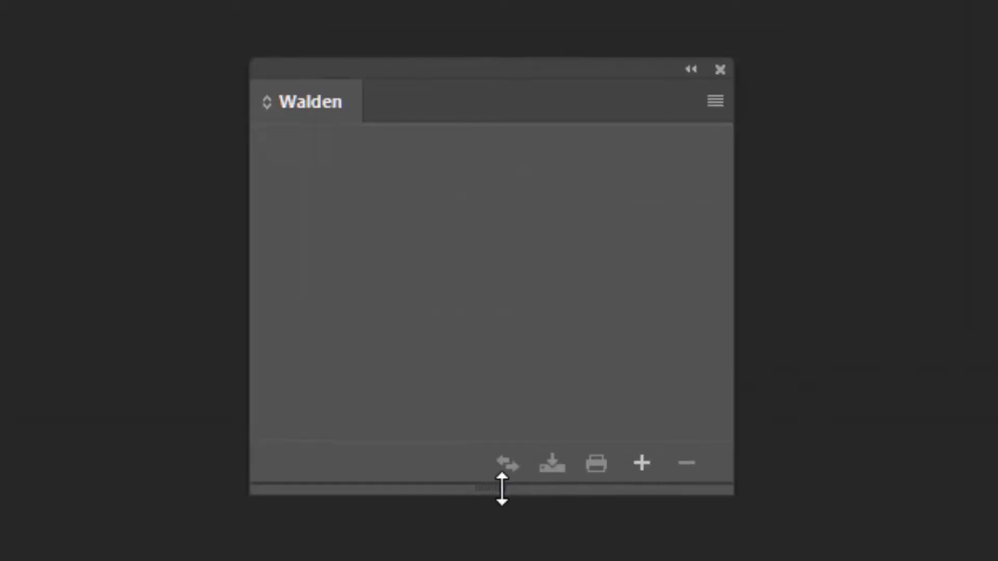
pyautogui.moveTo(501, 489); pyautogui.dragTo(502, 555)
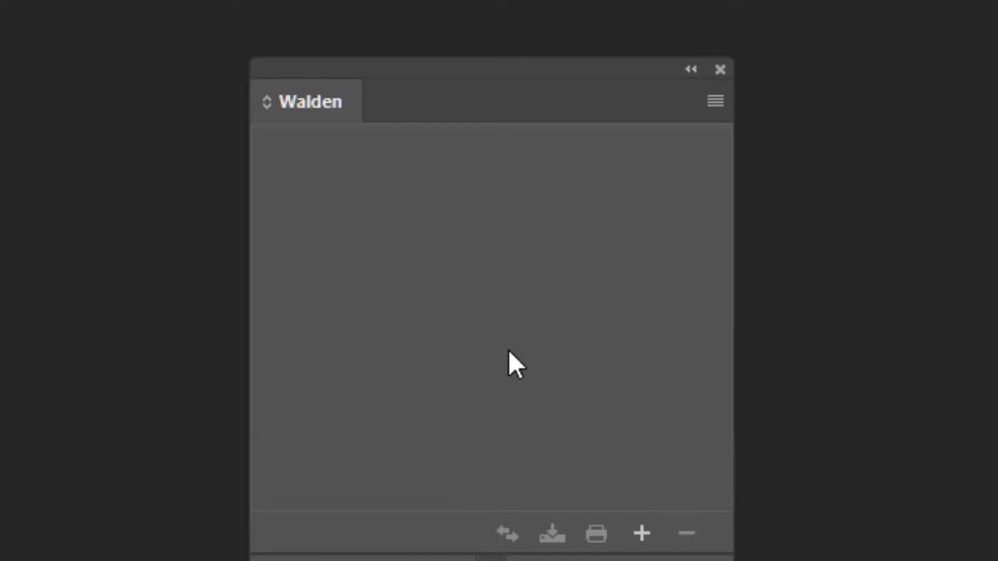
# Switch to Bridge and add Chapter 1.indd, Chapter 2.indd and Chapter 3.indd from the InDesign Files folder to the Walden book
pyautogui.click(643, 540)
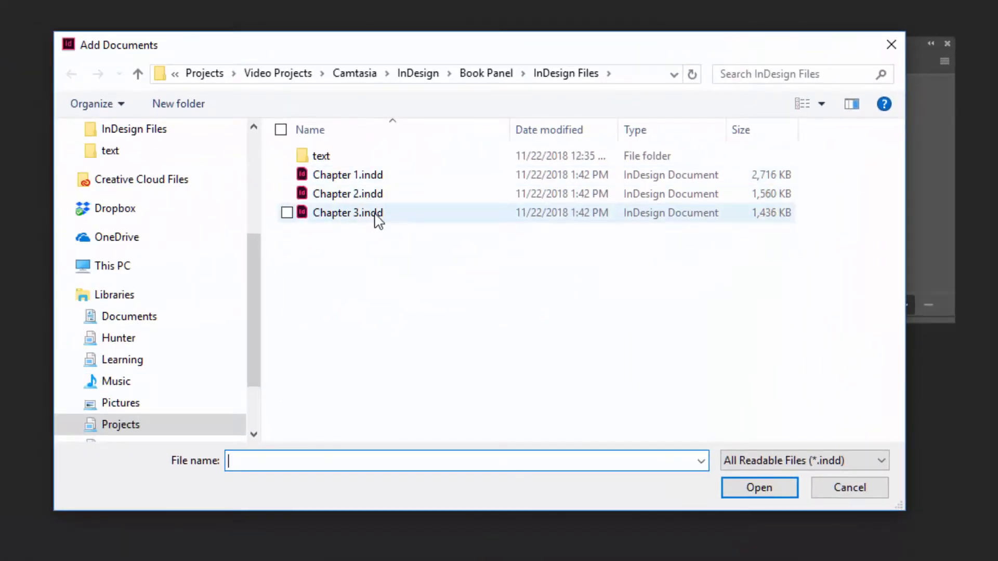
pyautogui.click(863, 490)
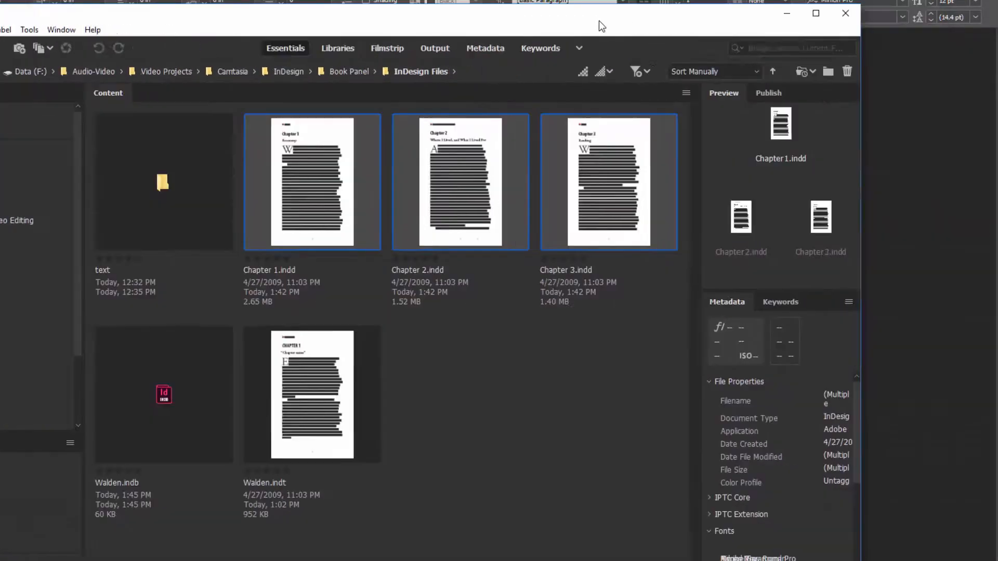
pyautogui.moveTo(601, 26); pyautogui.dragTo(383, 26)
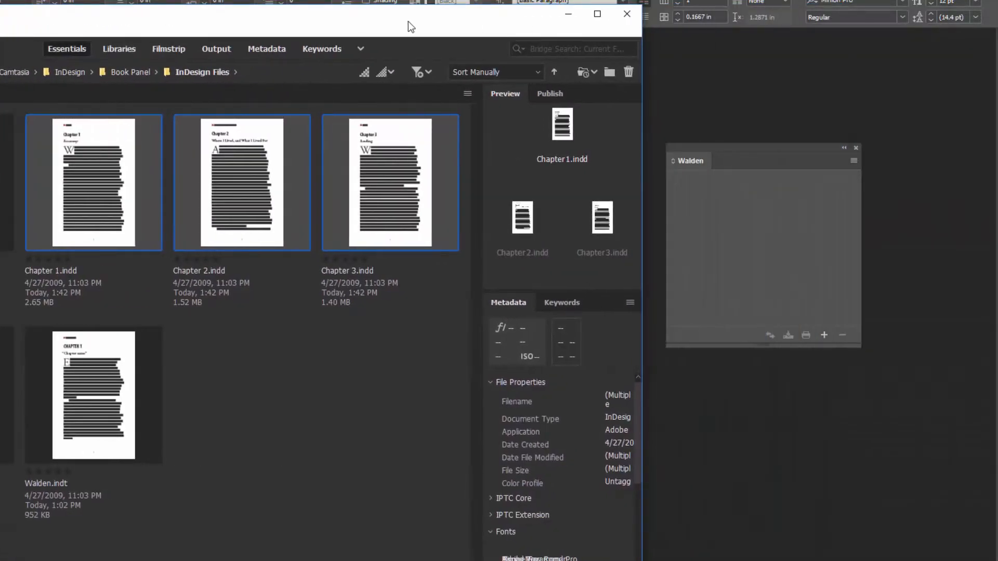
pyautogui.click(338, 346)
pyautogui.click(75, 170)
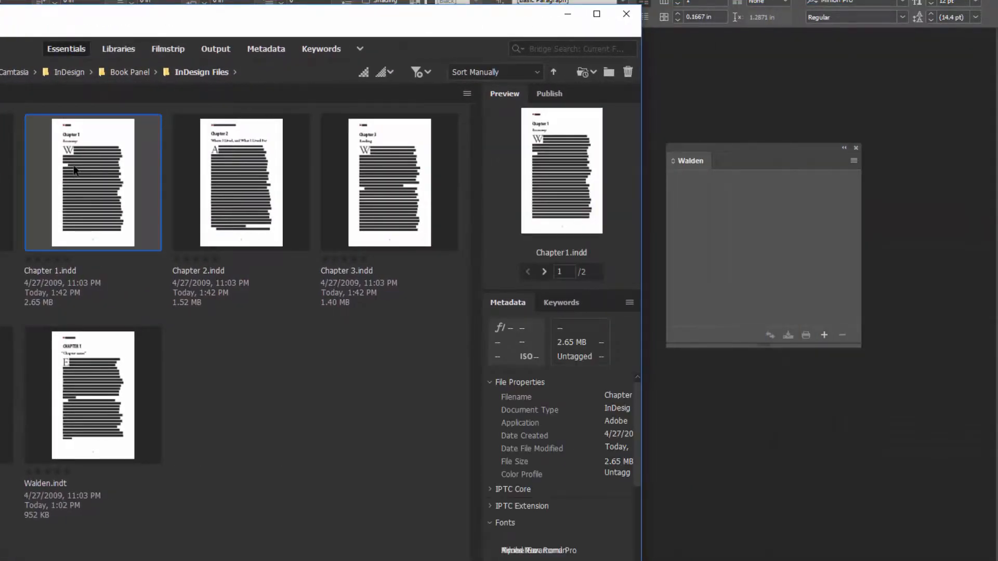
pyautogui.keyDown('shift'); pyautogui.click(399, 198); pyautogui.keyUp('shift')
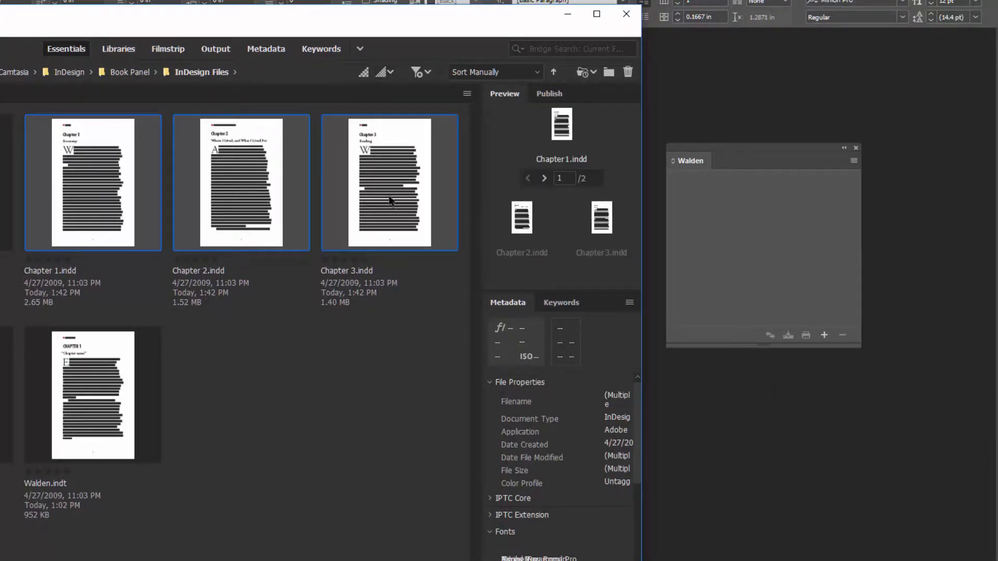
pyautogui.moveTo(387, 182); pyautogui.dragTo(747, 251)
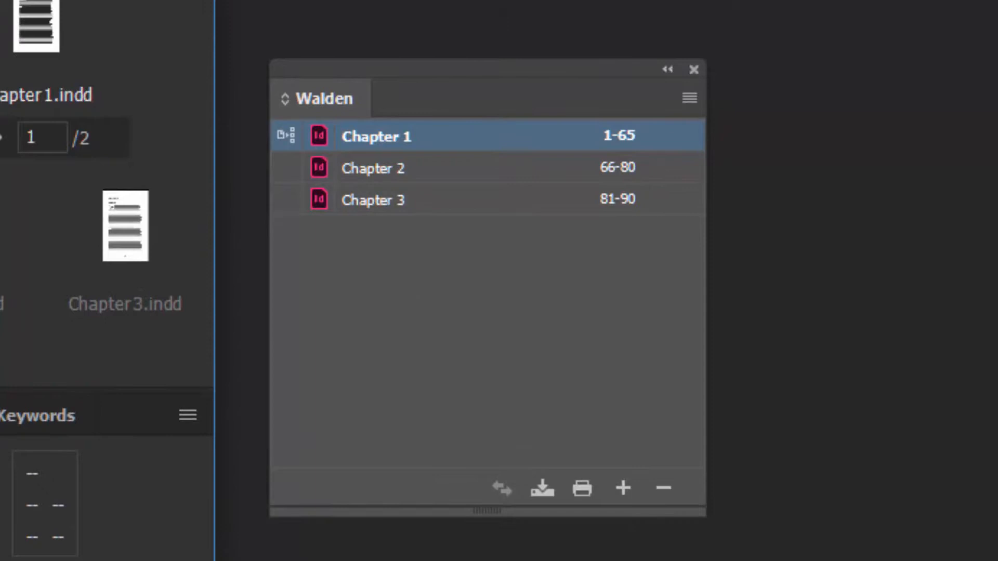
pyautogui.click(448, 98)
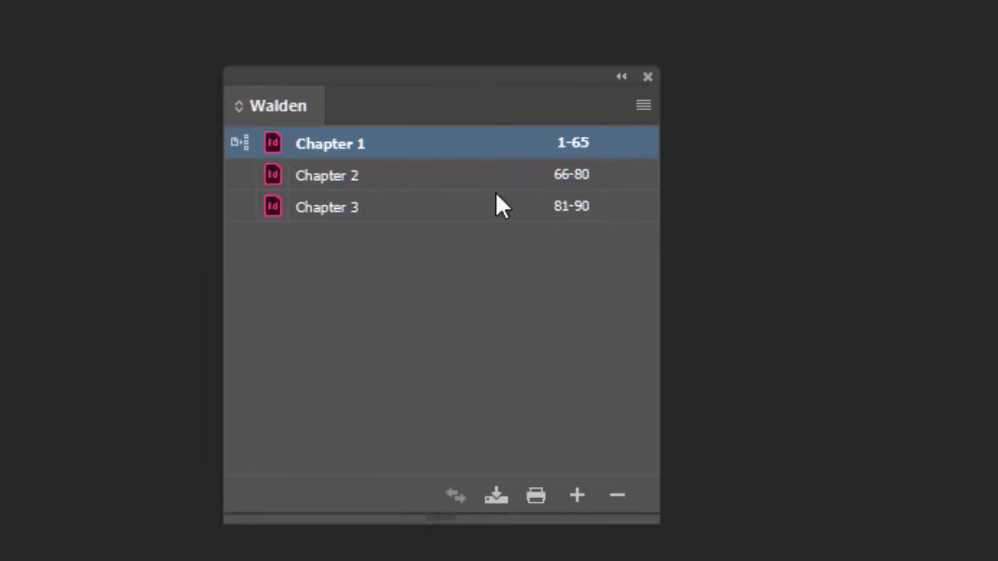
# Open Chapter 2 from the Walden book and check its page numbering, keeping the book panel over the page
pyautogui.click(278, 173)
pyautogui.doubleClick(275, 175)
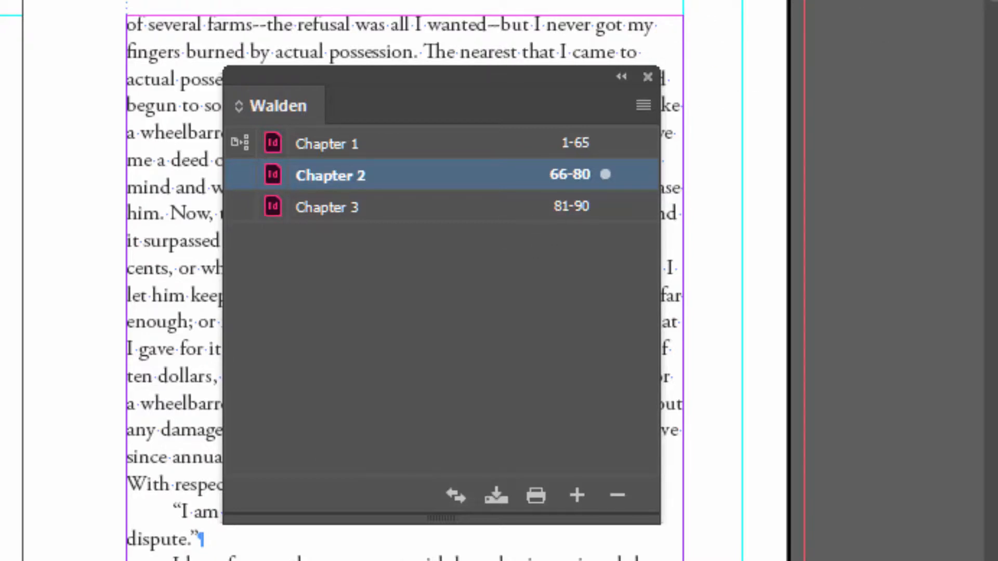
pyautogui.press('F12')
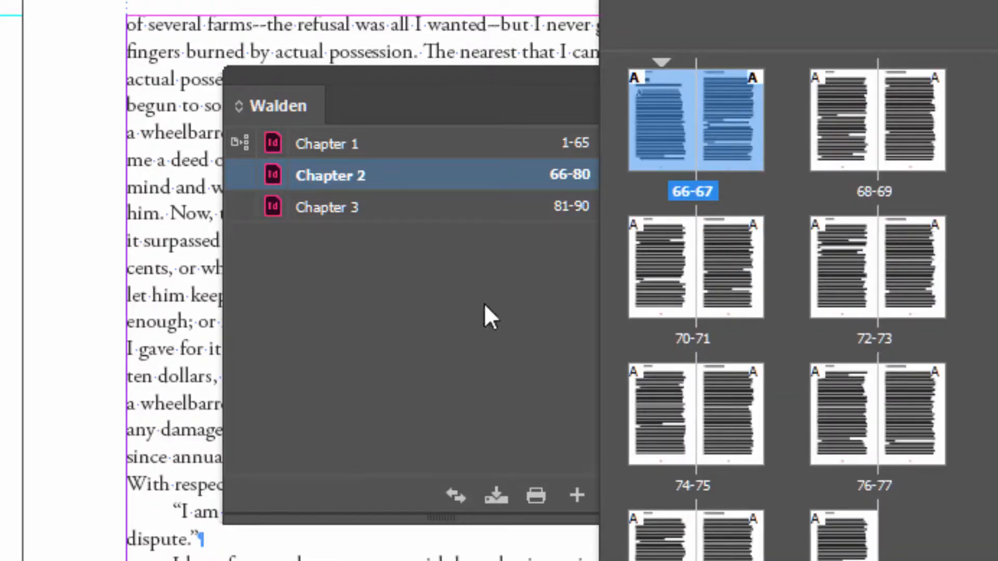
pyautogui.press('F12')
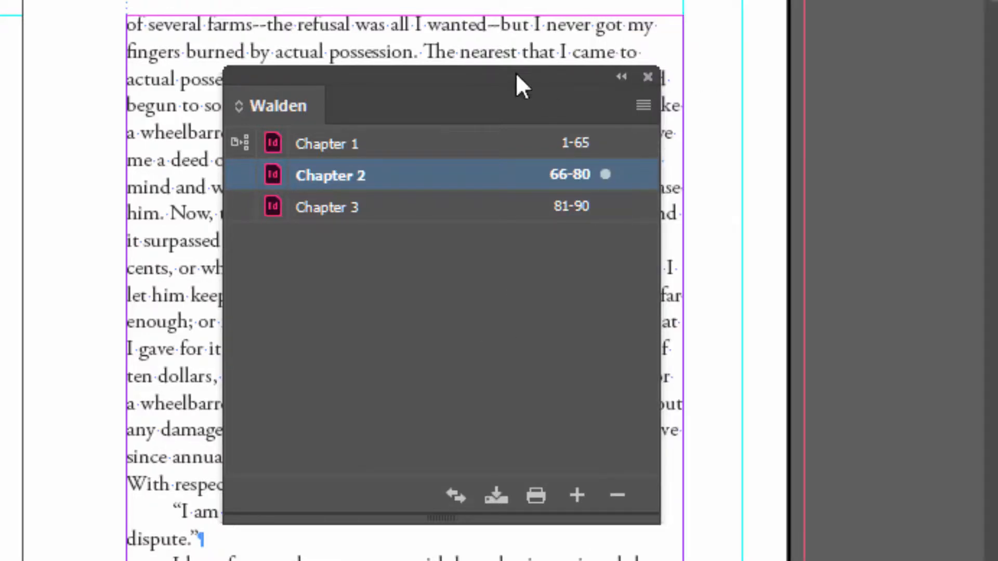
pyautogui.moveTo(482, 78); pyautogui.dragTo(463, 126)
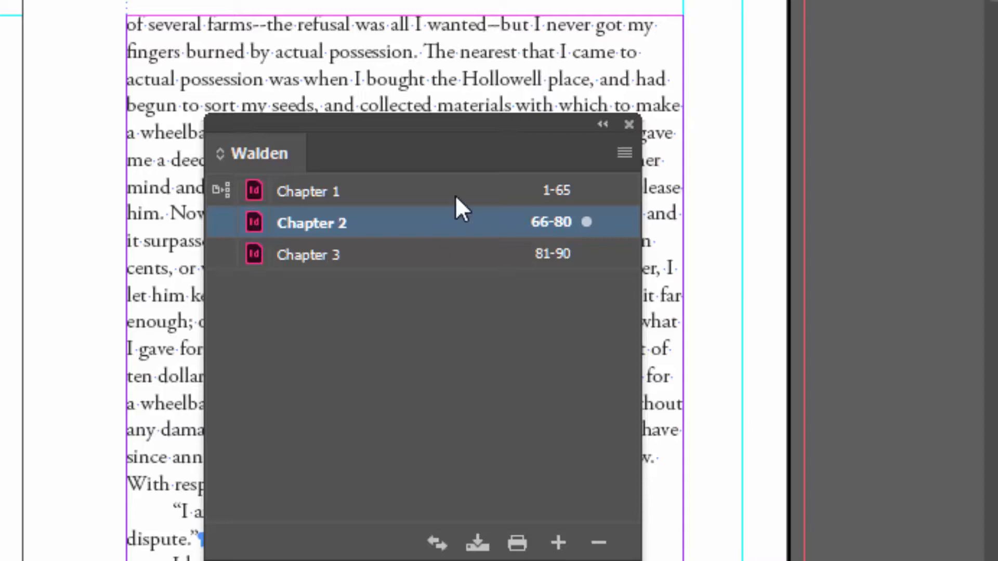
pyautogui.moveTo(460, 120); pyautogui.dragTo(544, 147)
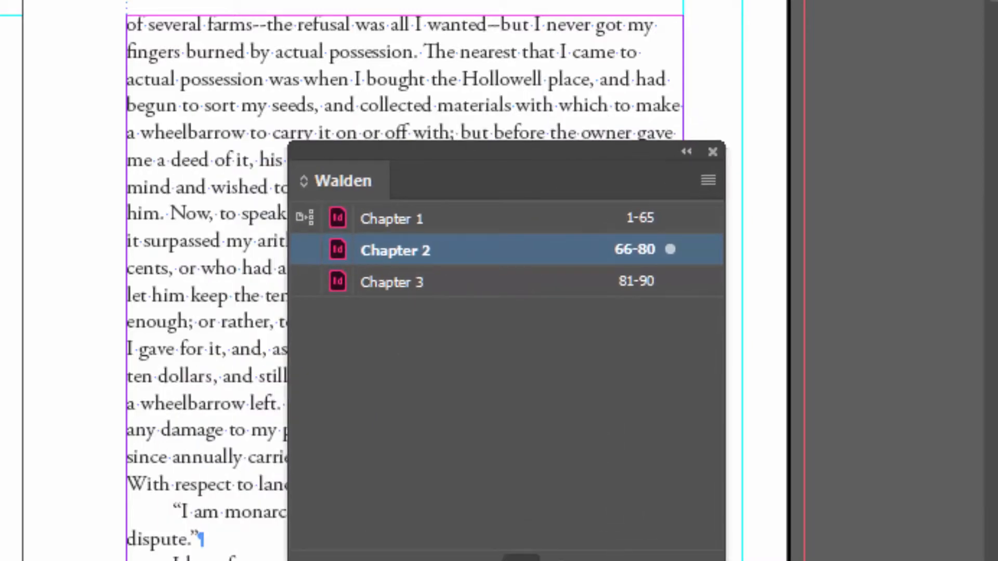
# Open Chapter 1 from the Walden book, order its document ahead of Chapter 2, and place the book panel beside the page
pyautogui.click(511, 476)
pyautogui.moveTo(495, 155); pyautogui.dragTo(491, 142)
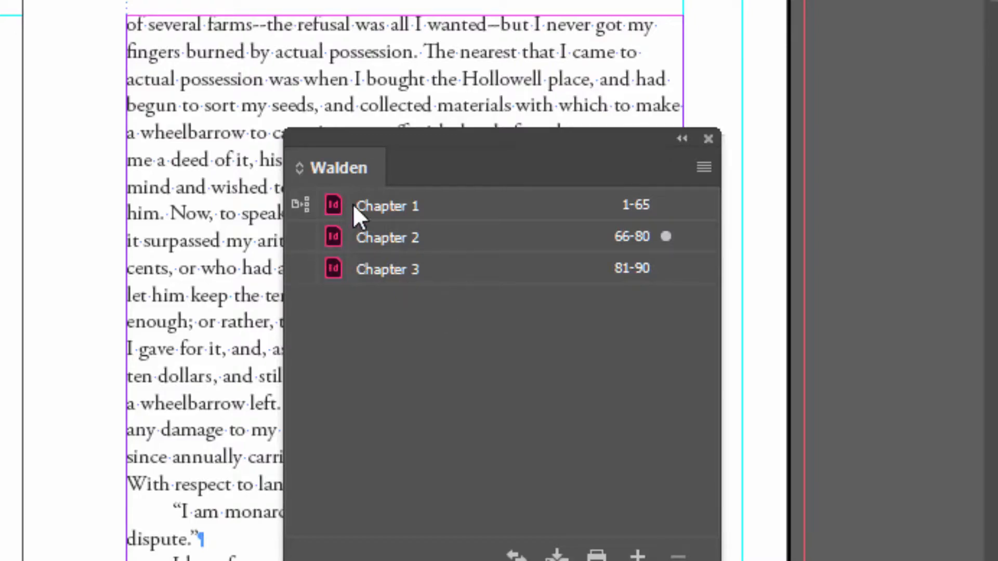
pyautogui.doubleClick(401, 205)
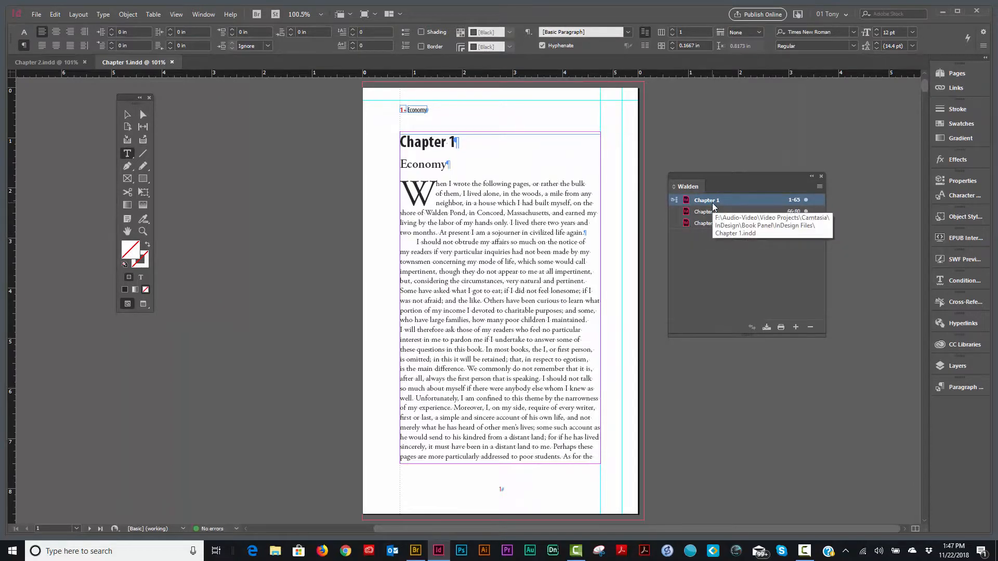
pyautogui.moveTo(52, 64); pyautogui.dragTo(145, 62)
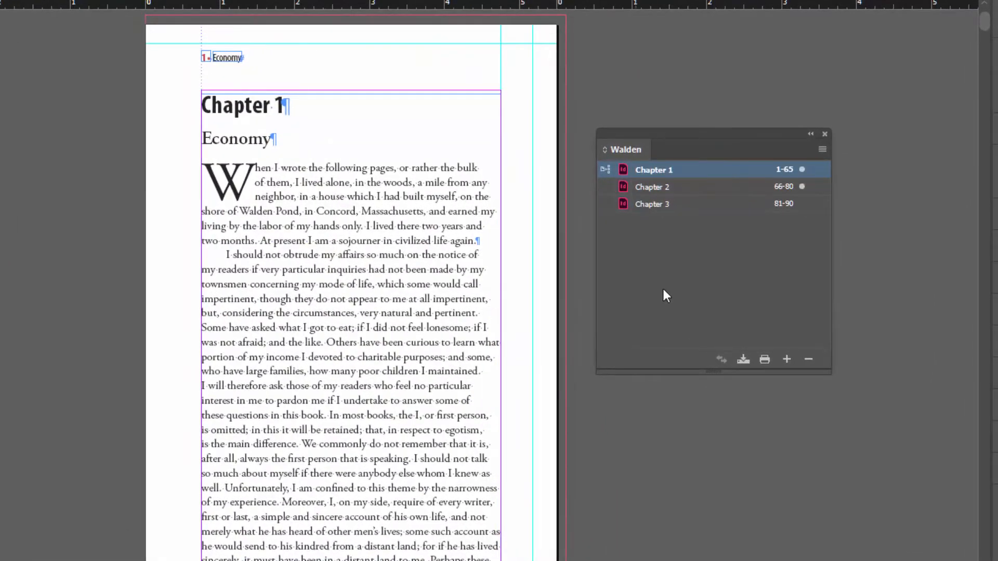
pyautogui.click(708, 311)
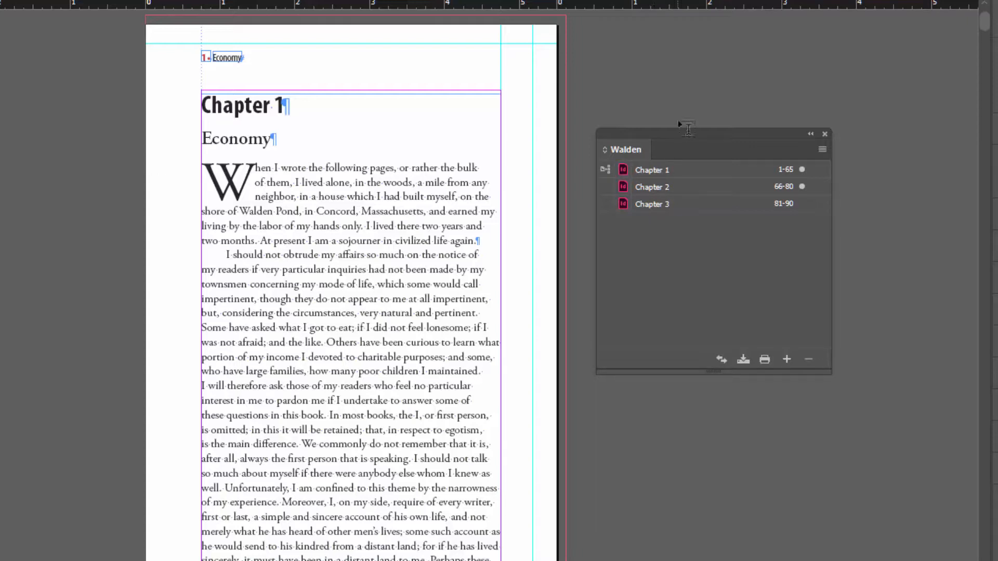
pyautogui.moveTo(679, 139); pyautogui.dragTo(676, 92)
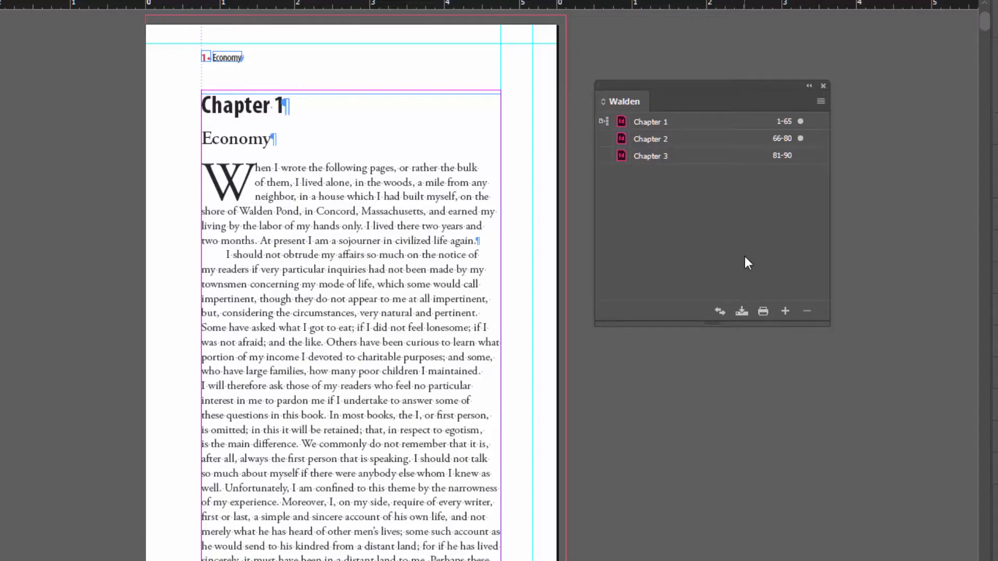
# Review the Walden book's Synchronize Options, examining all the Other and Styles and Swatches categories, and accept them
pyautogui.click(821, 102)
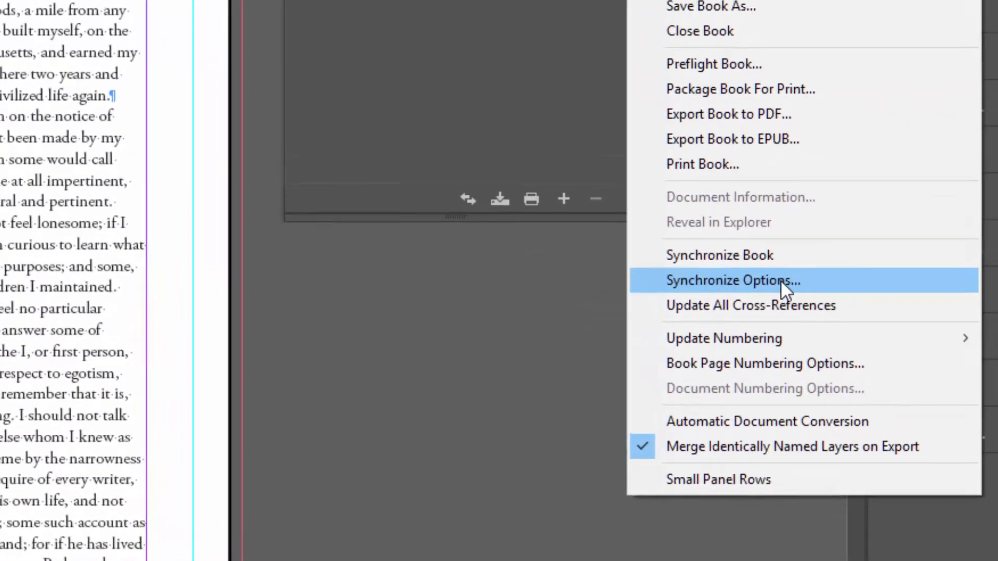
pyautogui.click(781, 280)
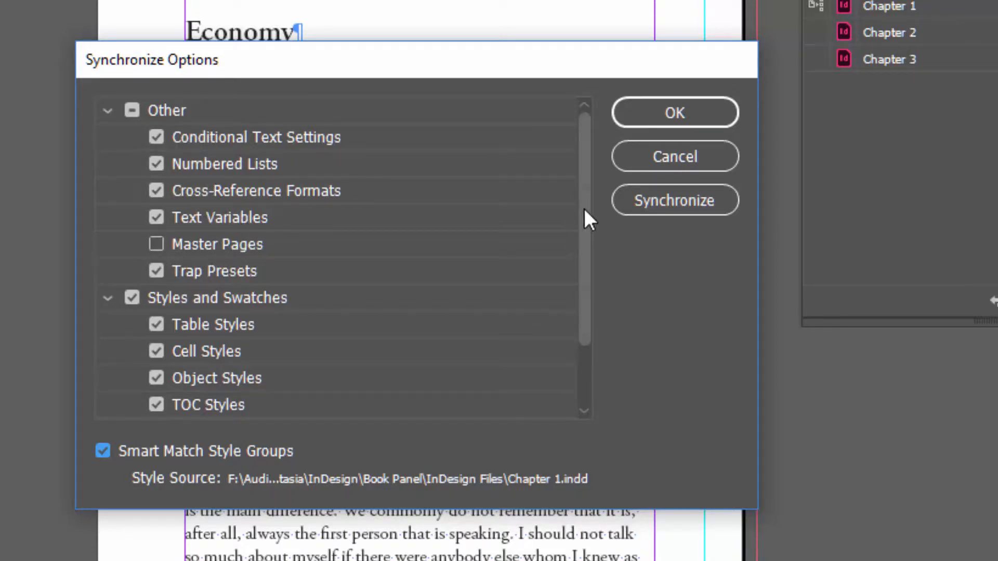
pyautogui.scroll(-1, 585, 217)
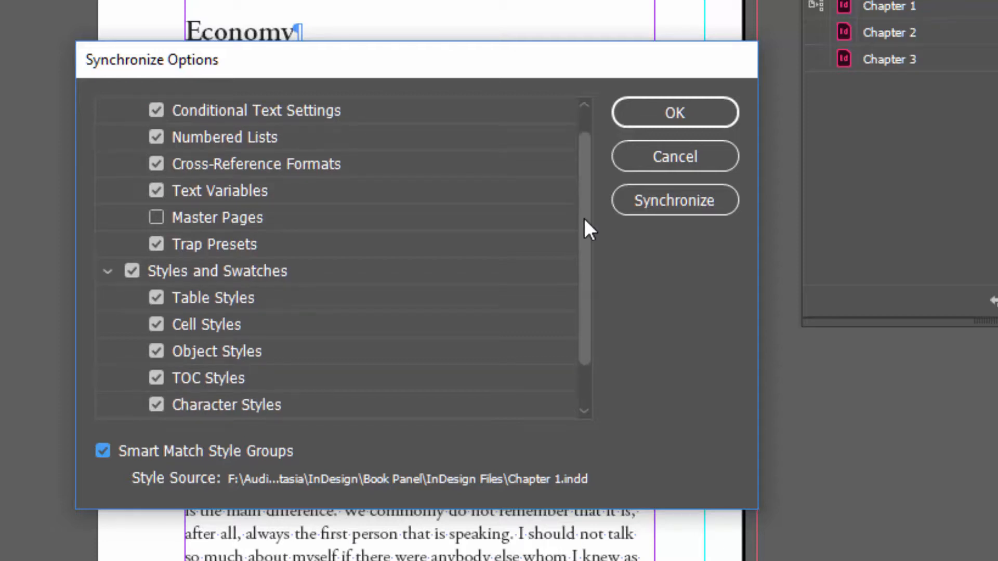
pyautogui.moveTo(584, 218); pyautogui.dragTo(582, 284)
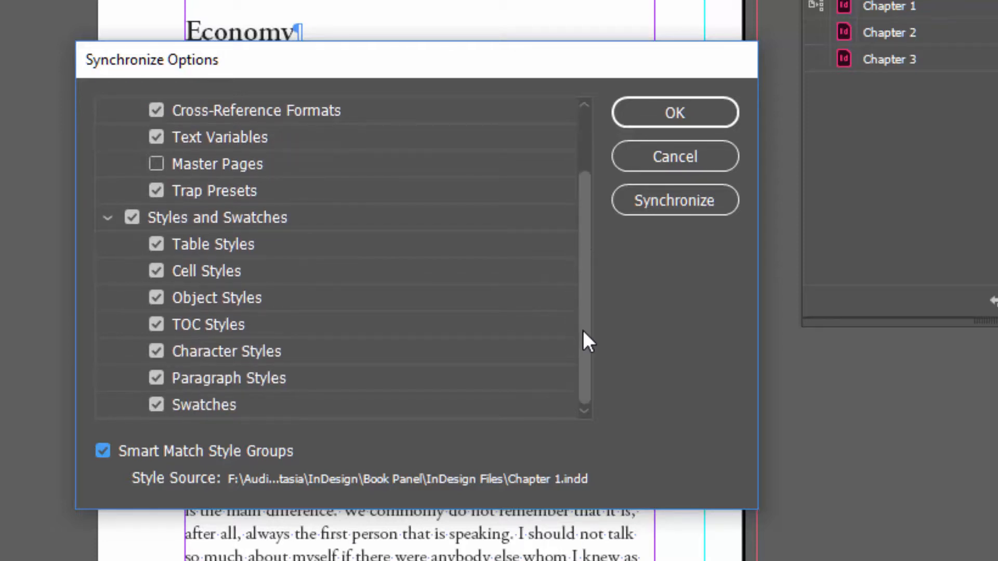
pyautogui.scroll(3, 583, 239)
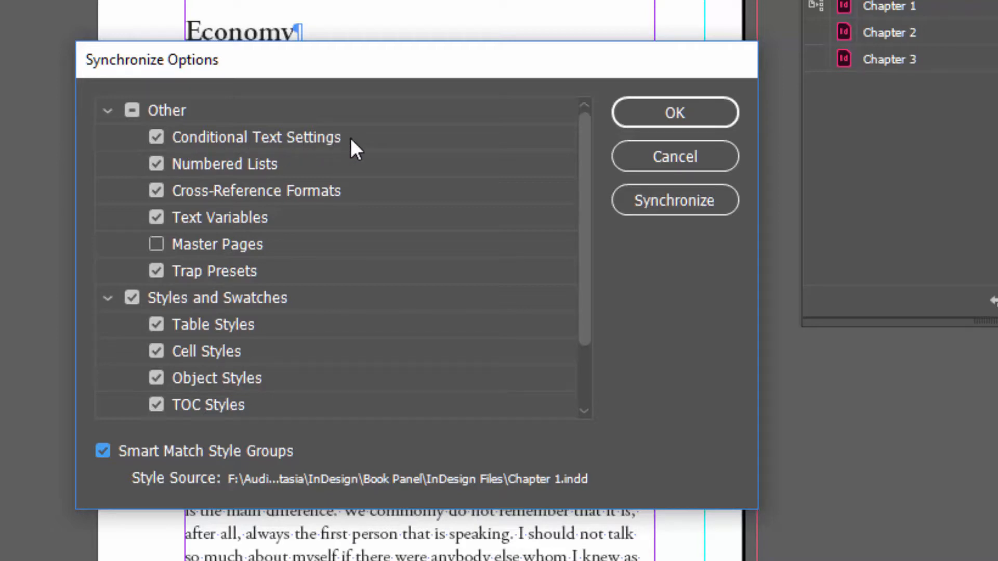
pyautogui.click(703, 113)
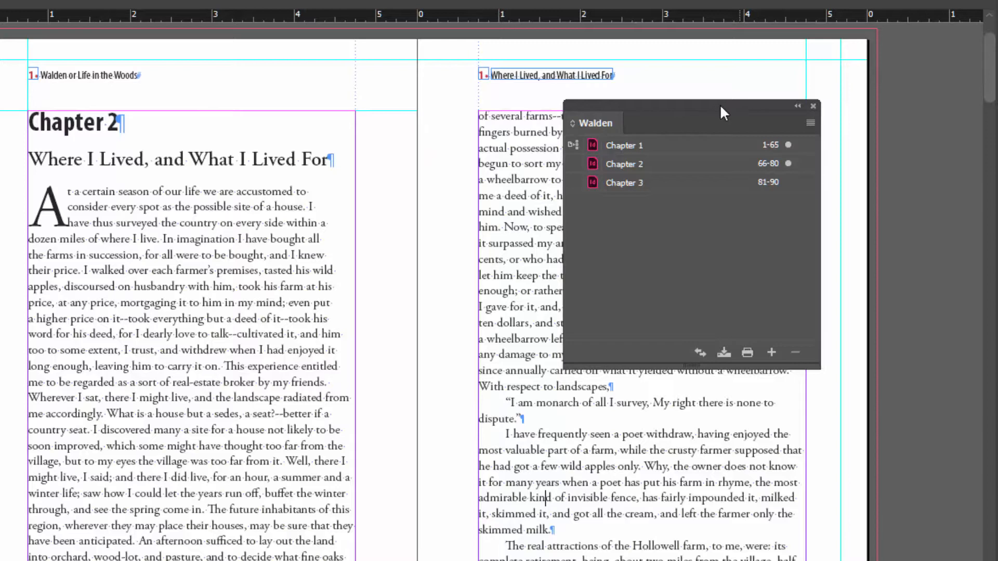
# In Chapter 2, move the Walden panel aside and float the Paragraph Styles panel beside the chapter title holding the text cursor
pyautogui.moveTo(719, 103); pyautogui.dragTo(773, 169)
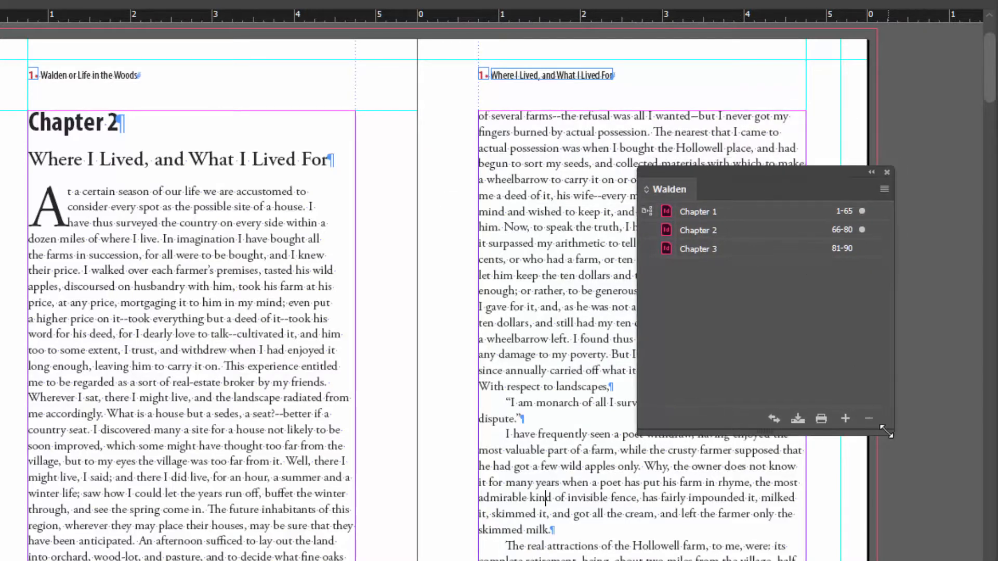
pyautogui.moveTo(893, 435); pyautogui.dragTo(883, 416)
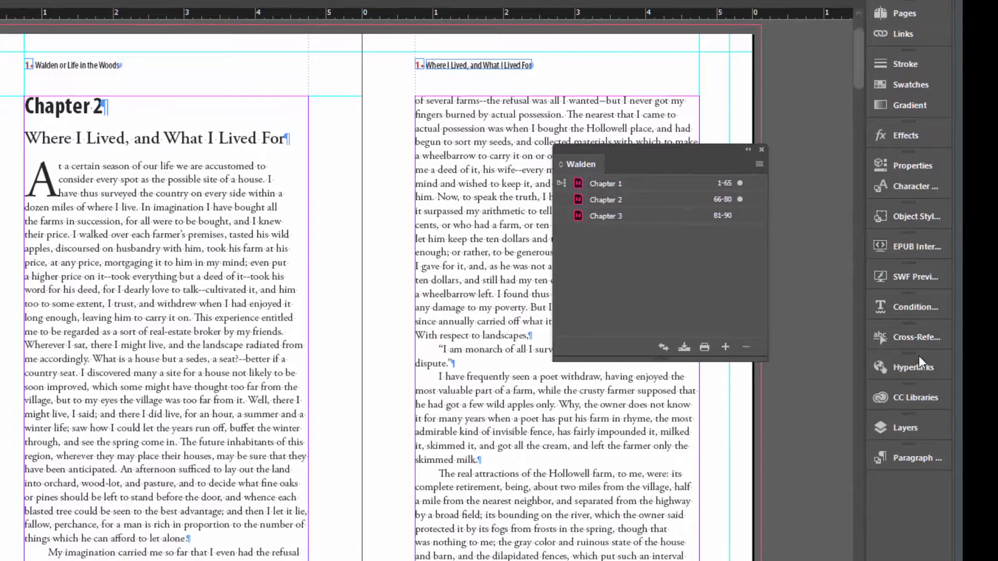
pyautogui.click(906, 457)
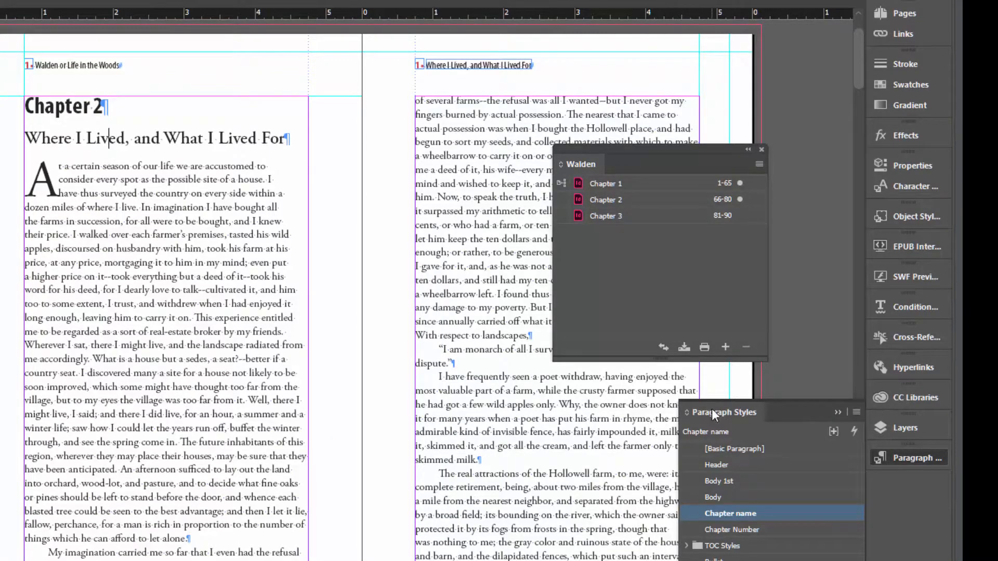
pyautogui.moveTo(712, 408); pyautogui.dragTo(305, 55)
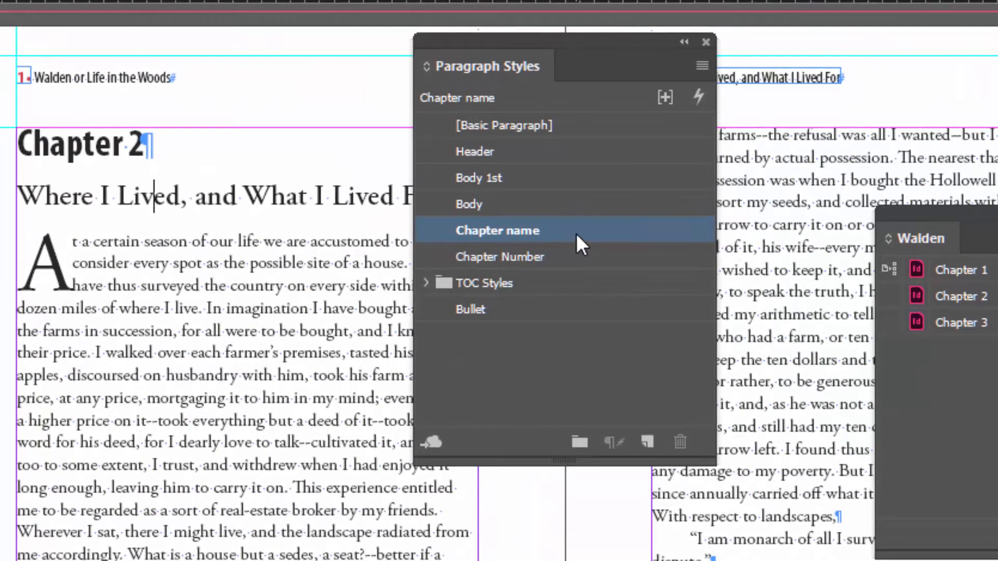
# Edit the Chapter name paragraph style in Chapter 2, setting its font style to Bold Italic
pyautogui.rightClick(575, 234)
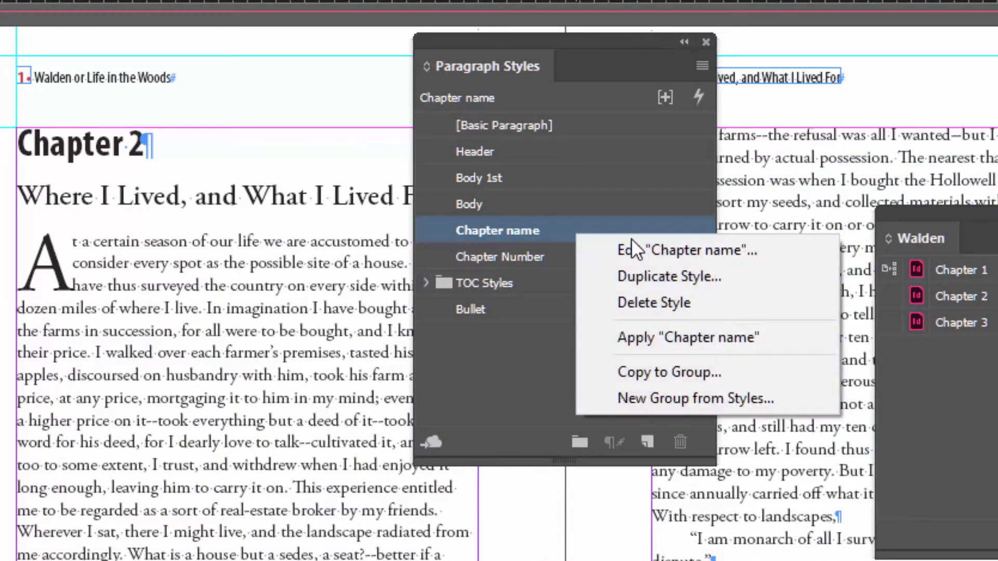
pyautogui.click(704, 250)
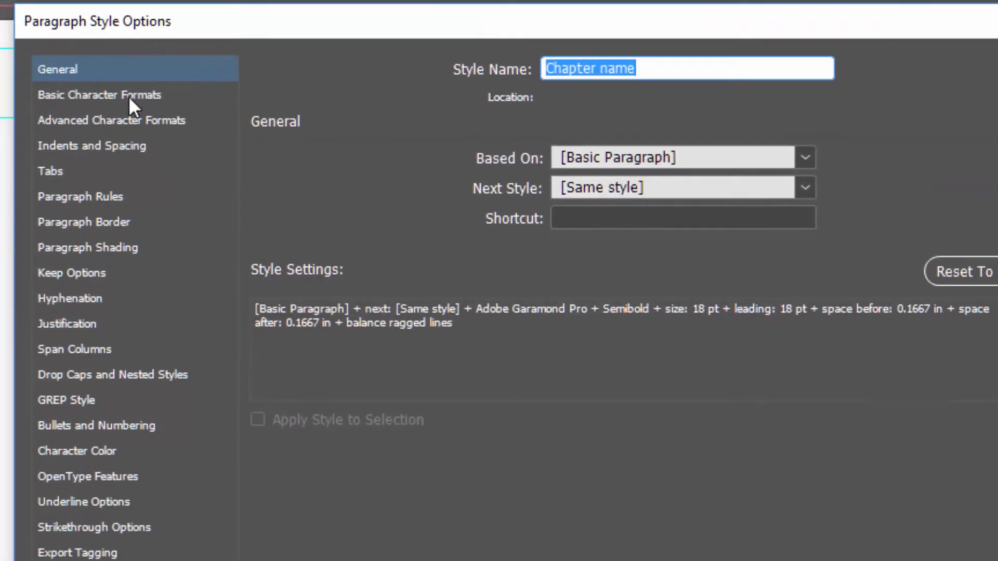
pyautogui.click(127, 96)
pyautogui.moveTo(294, 21); pyautogui.dragTo(538, 99)
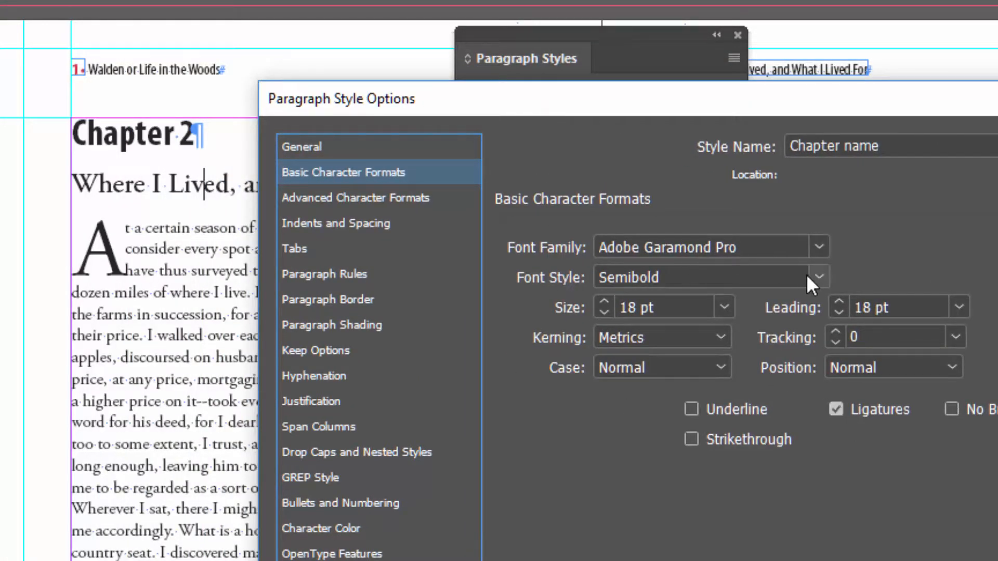
pyautogui.click(819, 277)
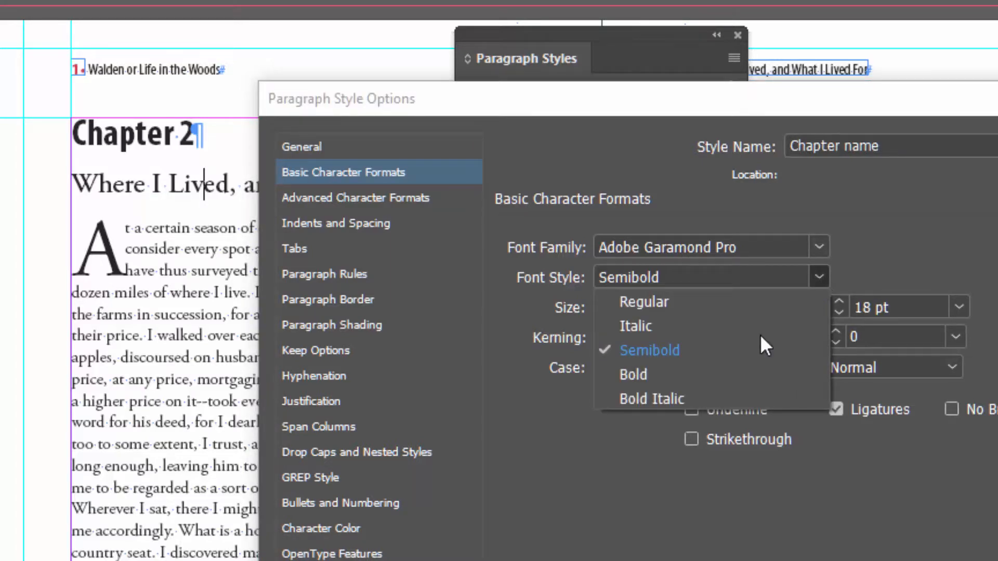
pyautogui.click(728, 400)
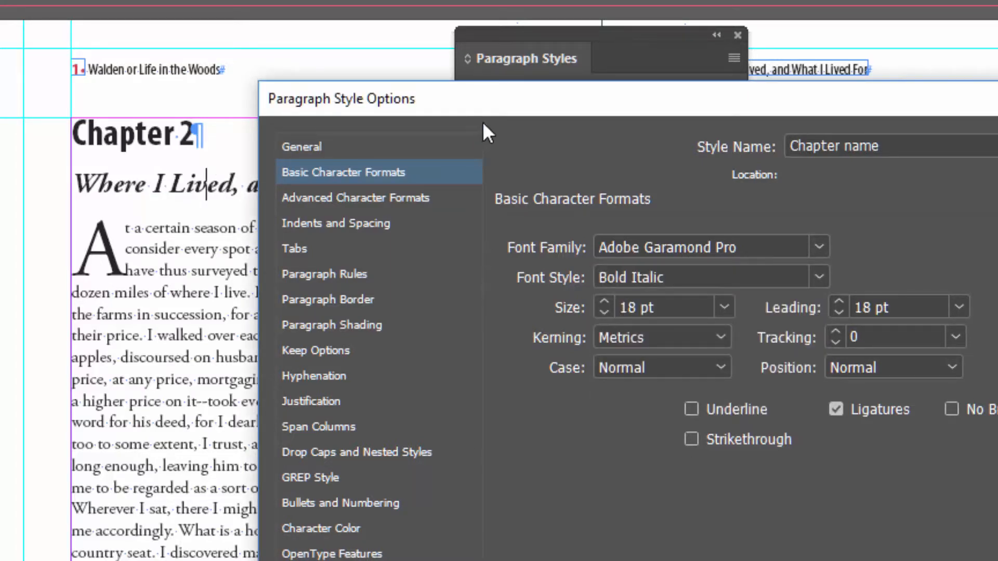
pyautogui.moveTo(485, 99); pyautogui.dragTo(549, 9)
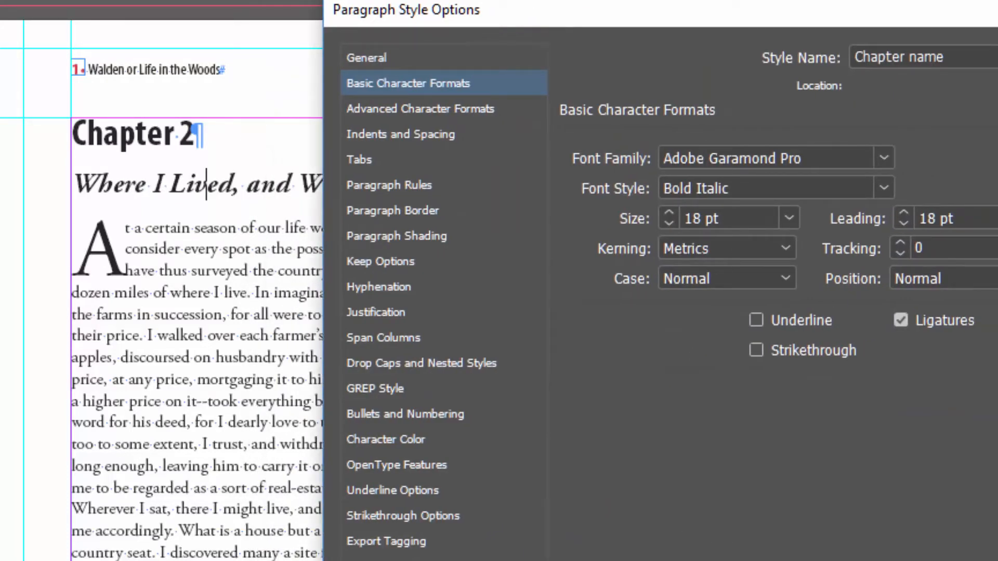
pyautogui.press('Return')
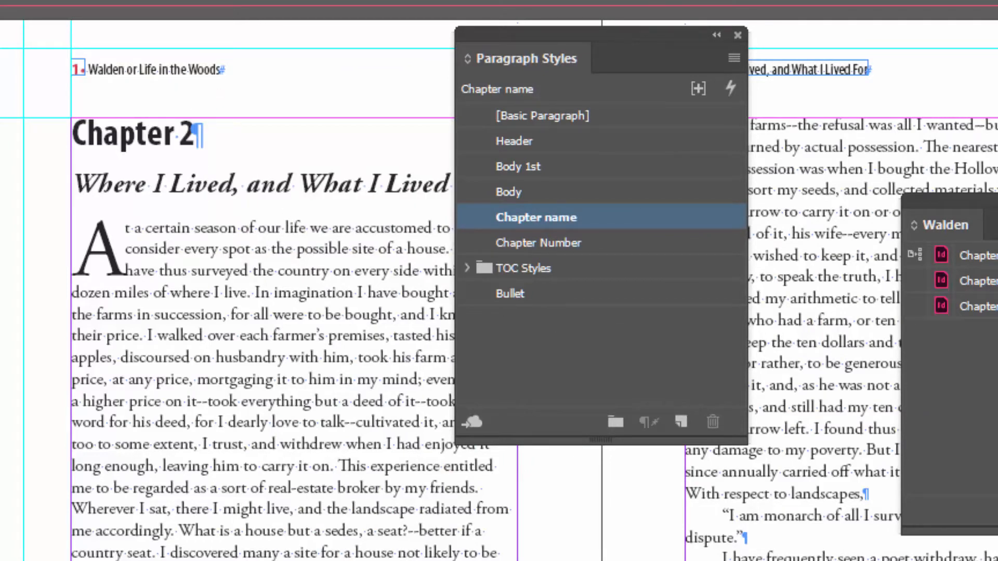
# Compare the chapter title with Chapter 1's, return to Chapter 2, and move the Paragraph Styles and Walden panels clear of the title
pyautogui.hotkey('ctrl', 'Tab')
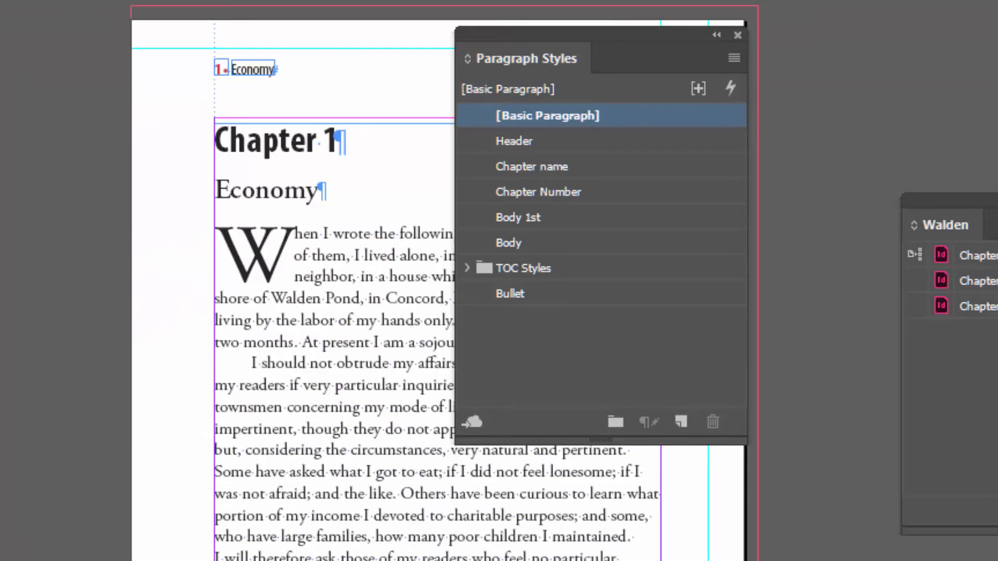
pyautogui.hotkey('ctrl', 'Tab')
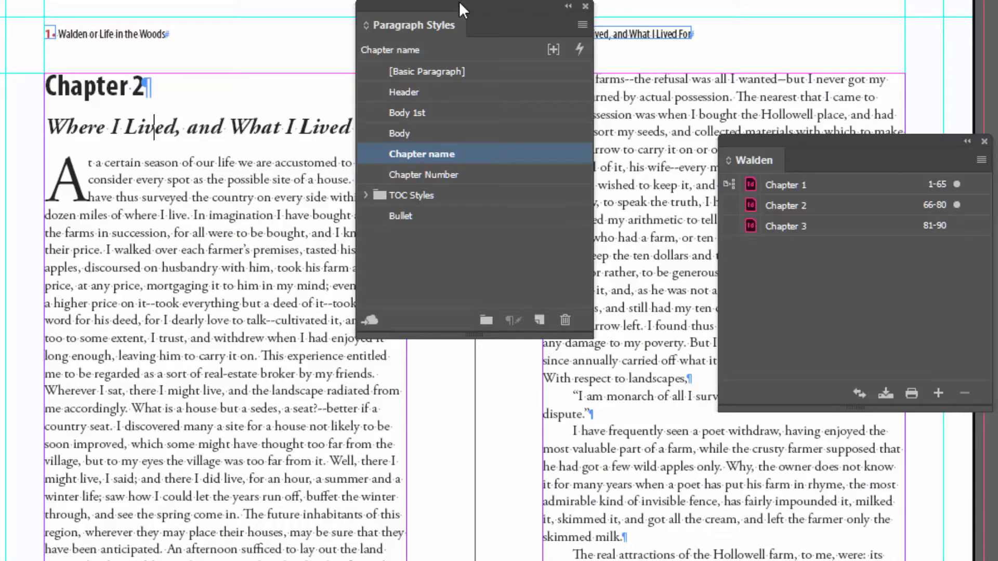
pyautogui.moveTo(452, 7); pyautogui.dragTo(819, 504)
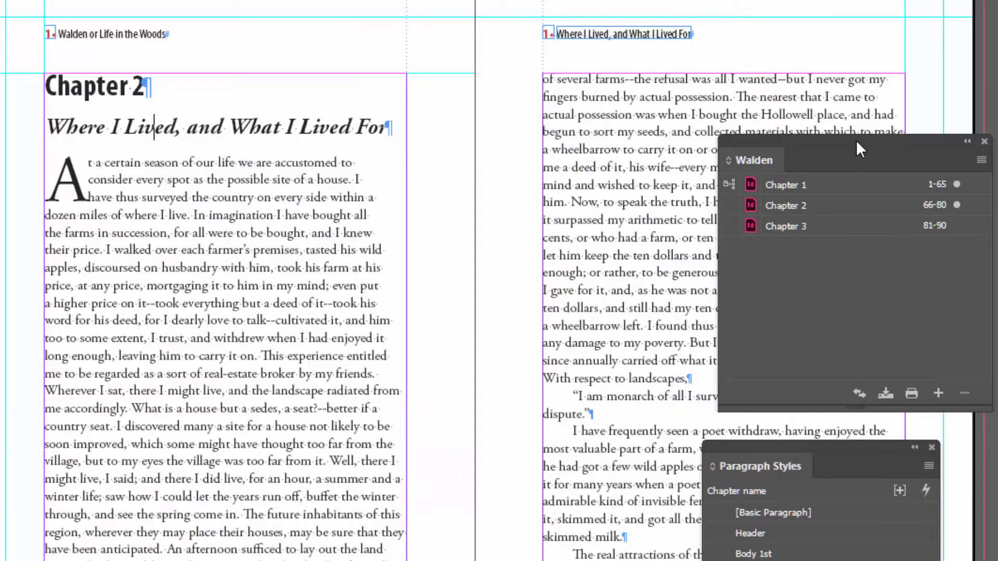
pyautogui.moveTo(856, 140); pyautogui.dragTo(458, 58)
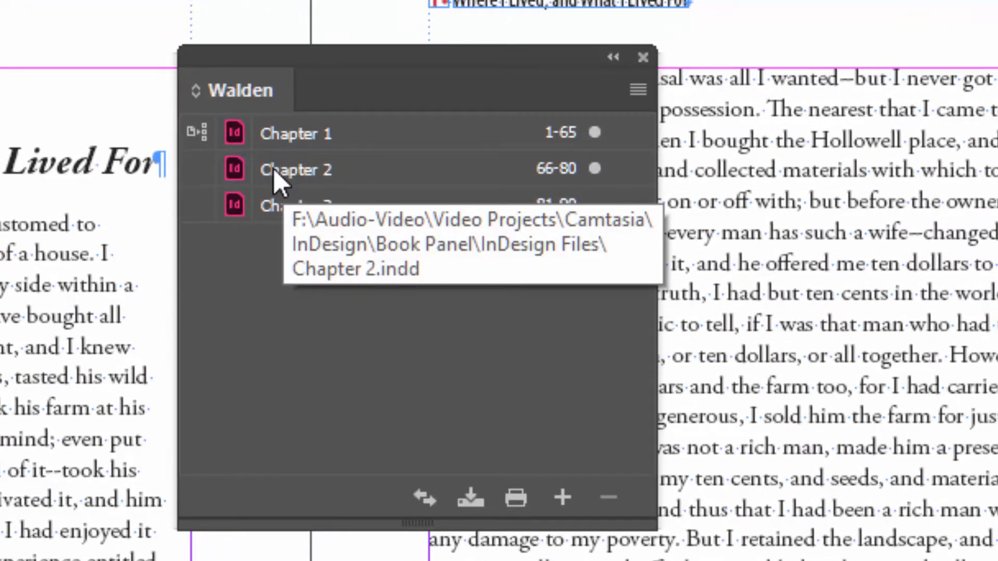
# Make Chapter 2 the style source of the Walden book and synchronize all chapters' styles and swatches with it
pyautogui.click(201, 167)
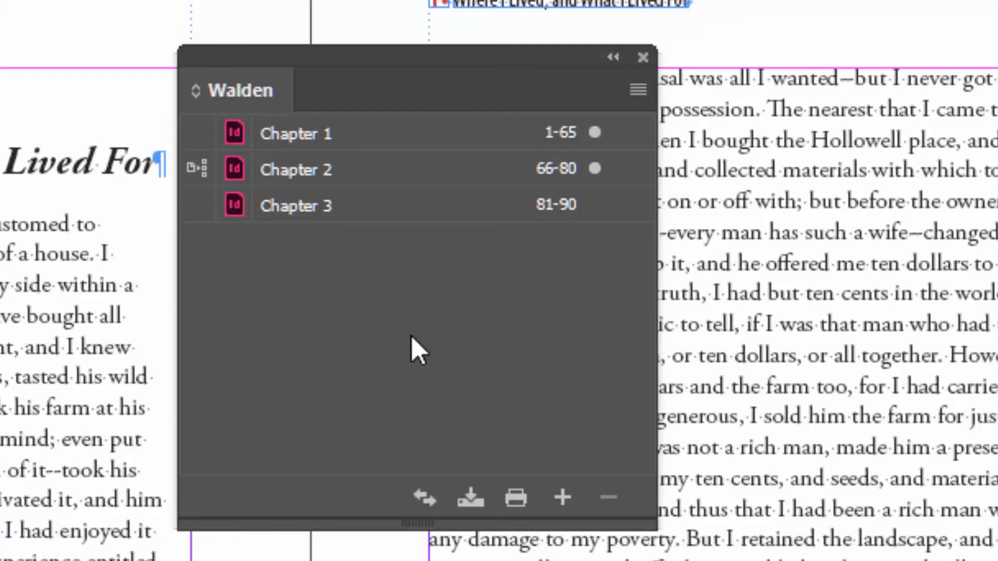
pyautogui.click(373, 204)
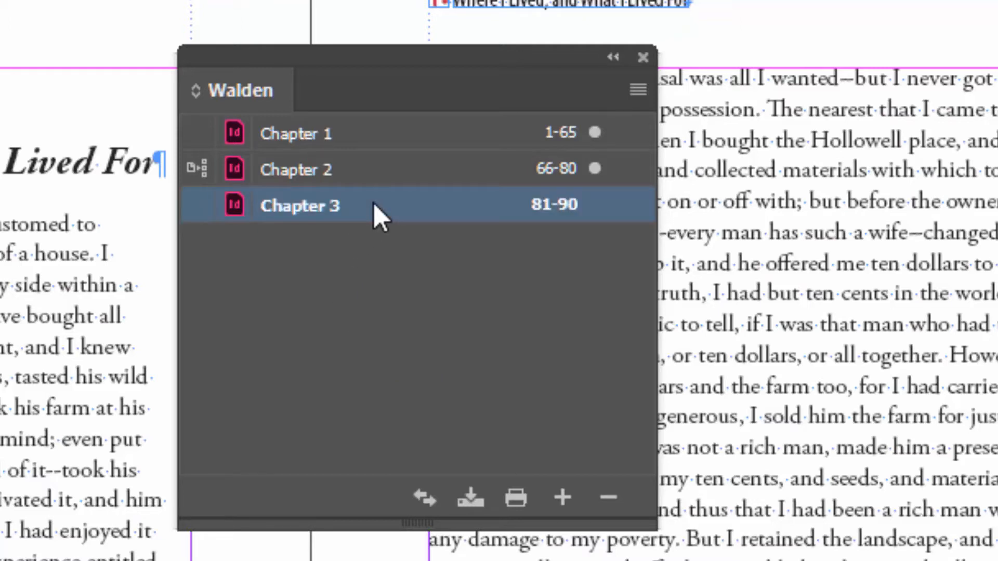
pyautogui.click(404, 375)
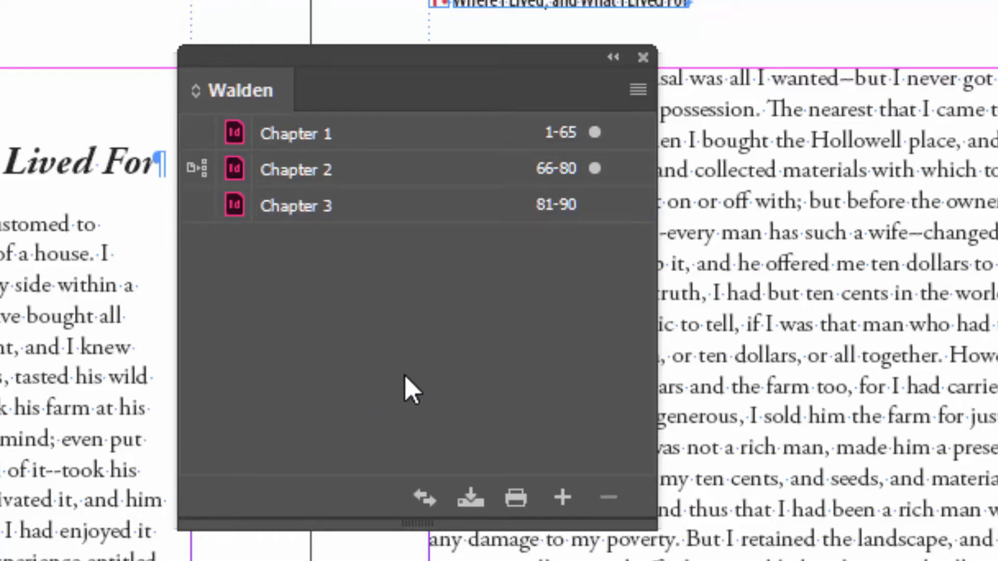
pyautogui.click(427, 502)
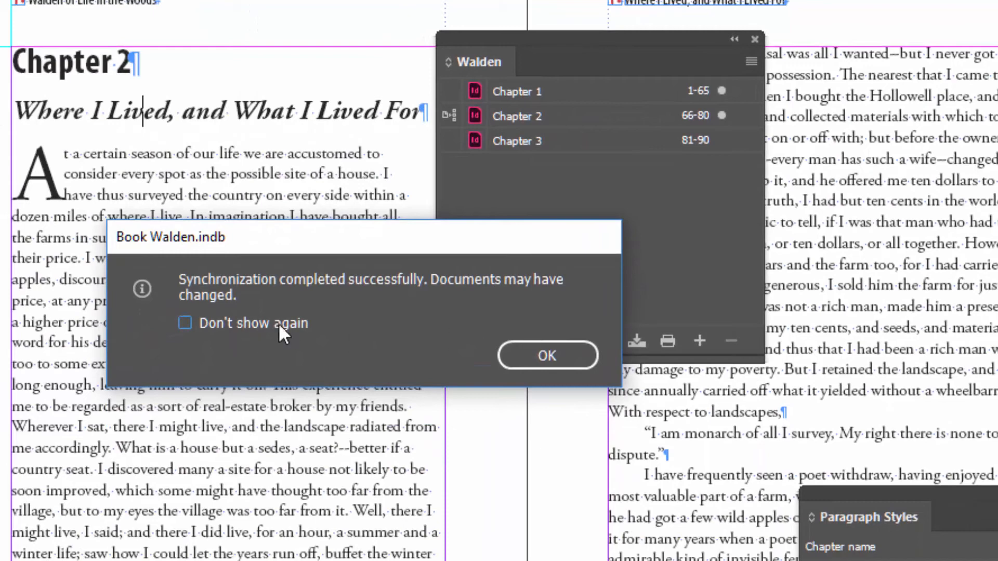
pyautogui.click(565, 358)
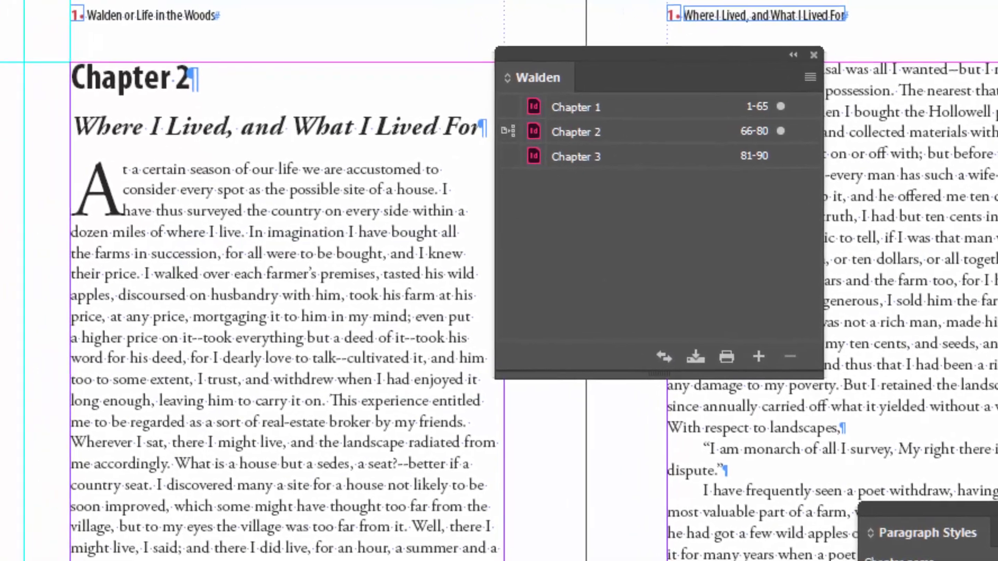
# Check the chapter title in Chapter 1, and open Chapter 3 from the Walden book
pyautogui.hotkey('ctrl', 'Tab')
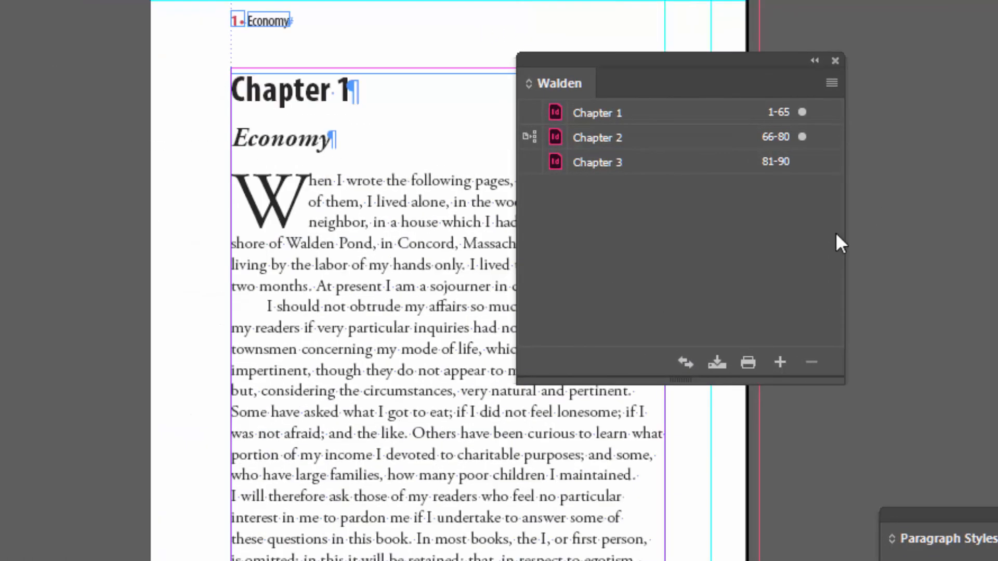
pyautogui.click(566, 169)
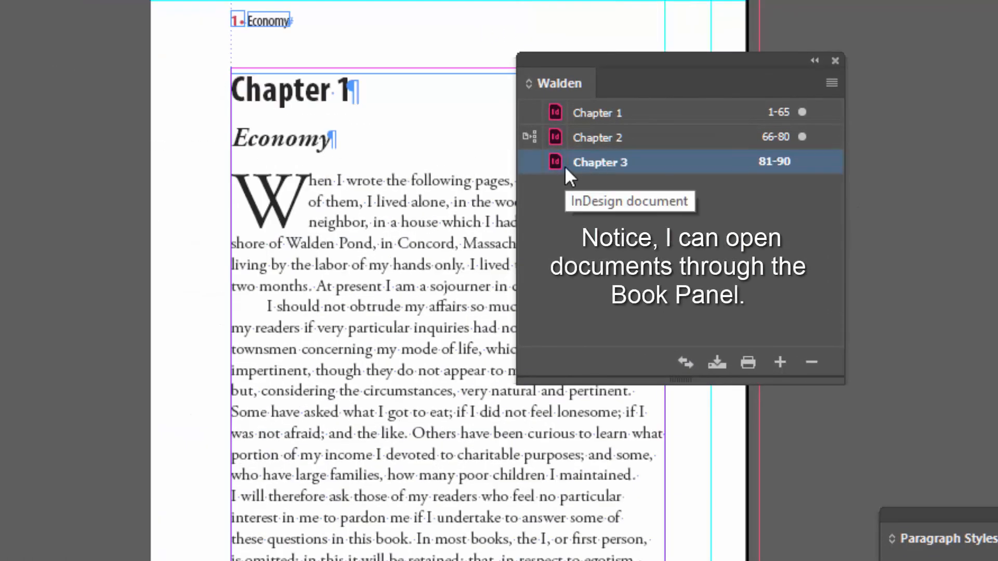
pyautogui.doubleClick(560, 162)
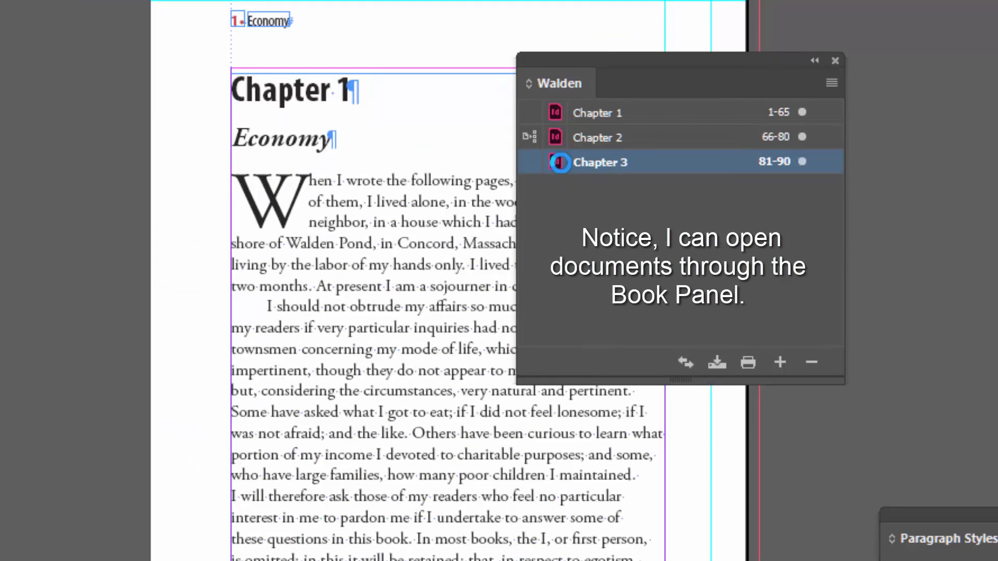